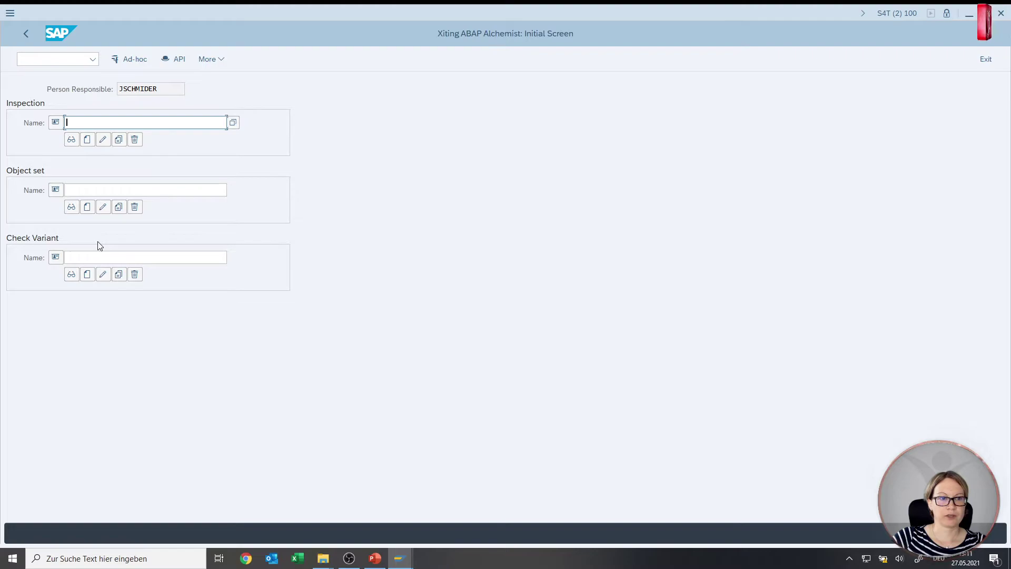
Open the ad-hoc inspection and review the list of object types it can analyse.
left_click(134, 61)
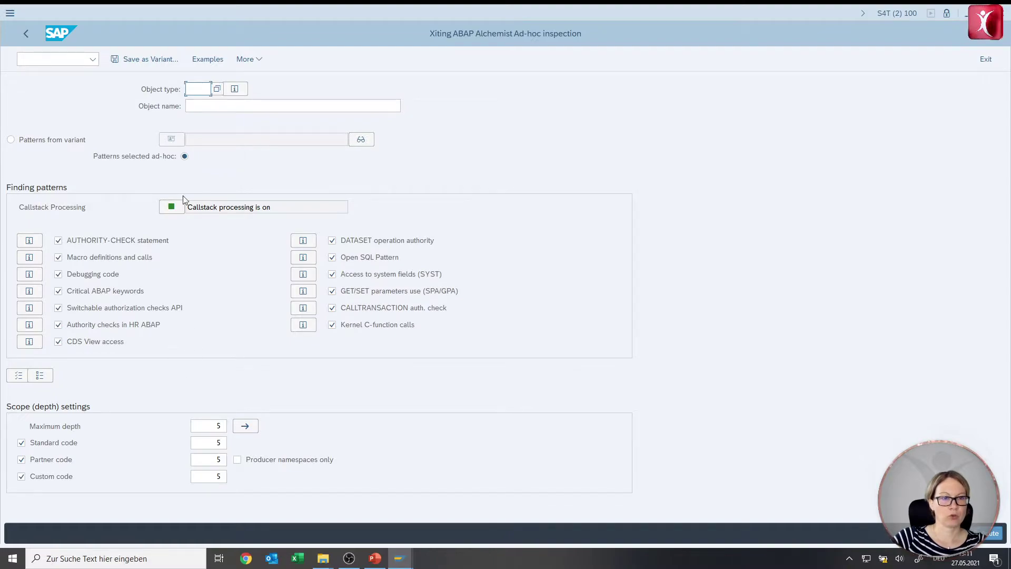
left_click(218, 87)
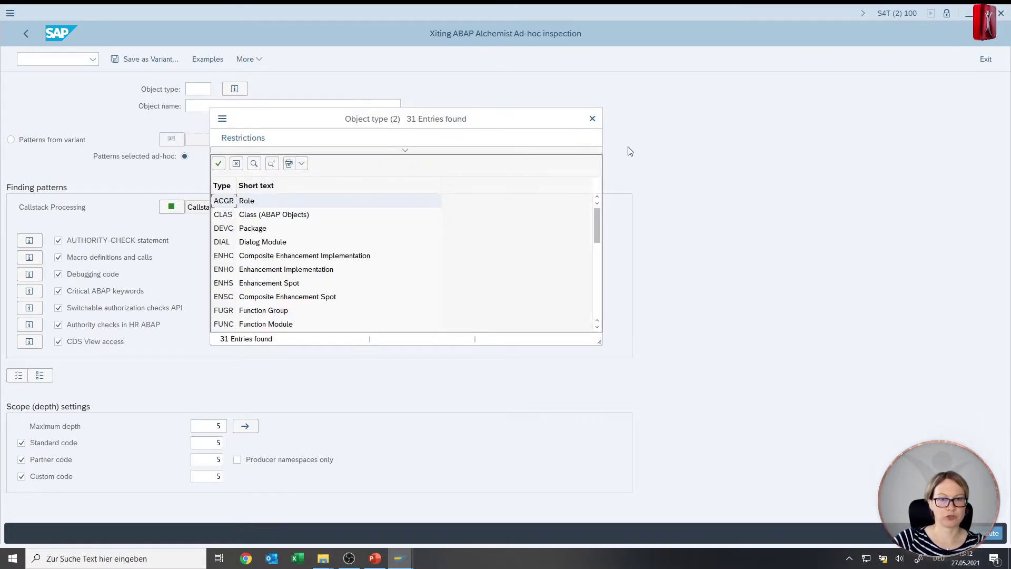
scroll(263, 243, "down", 5)
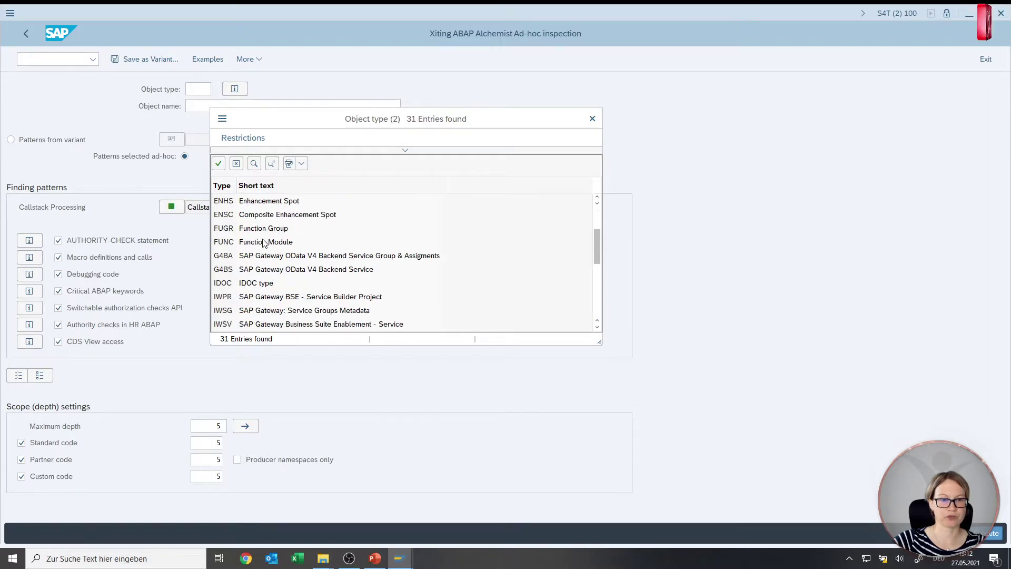
scroll(264, 243, "down", 2)
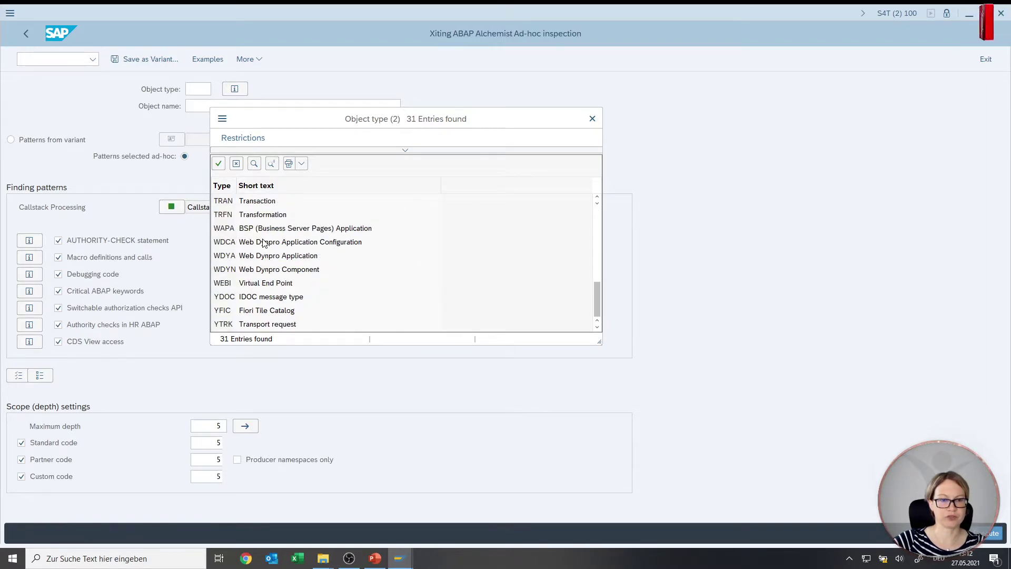
scroll(254, 326, "up", 4)
scroll(253, 326, "up", 3)
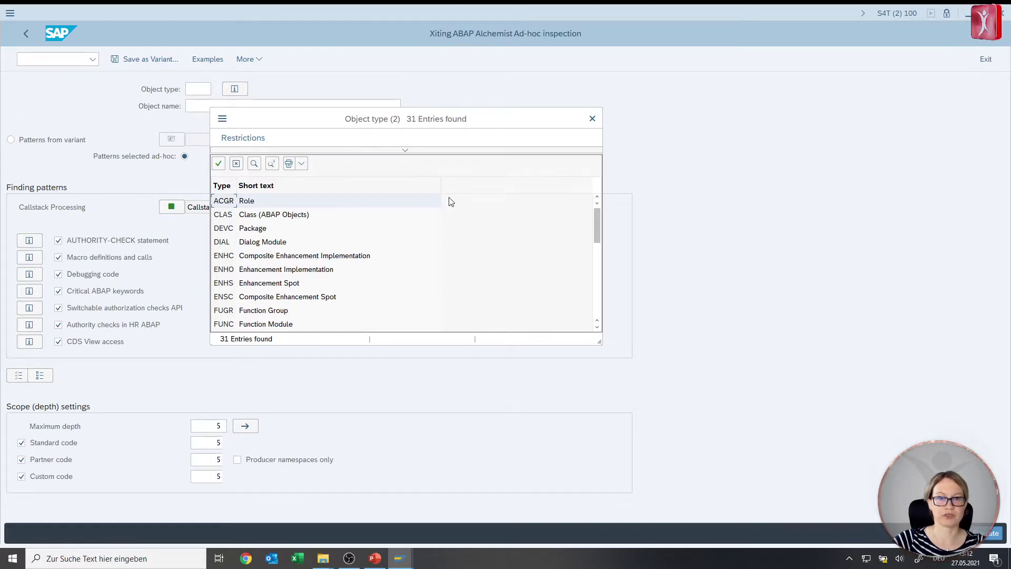
left_click(593, 118)
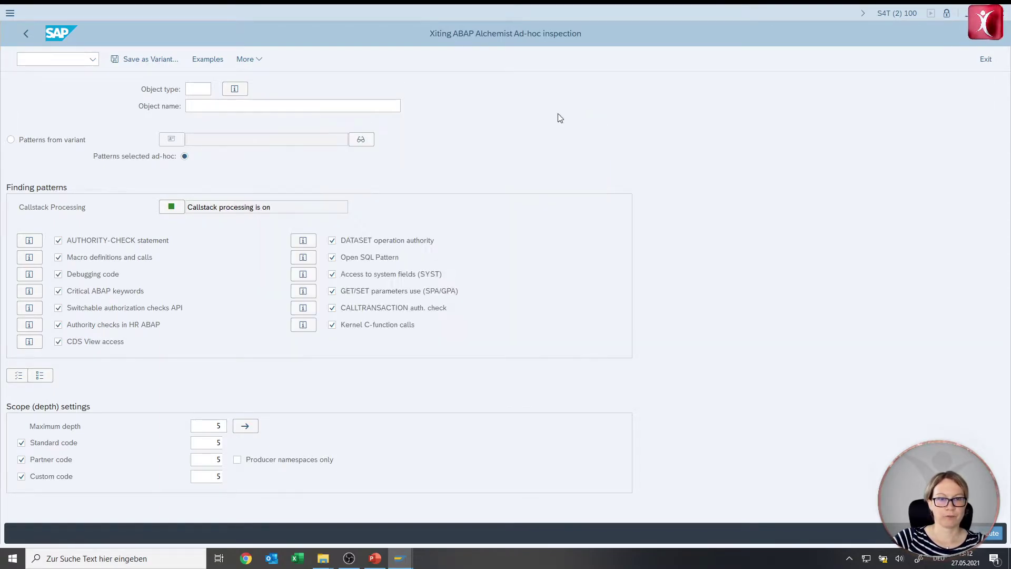
Set the ad-hoc inspection's object type to TRAN (Transaction).
left_click(217, 89)
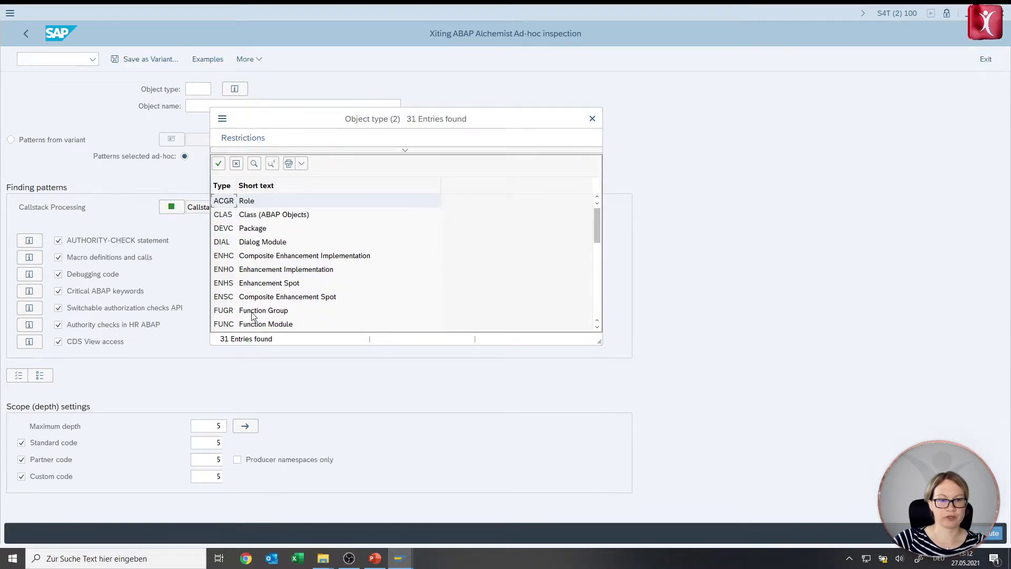
scroll(220, 272, "down", 7)
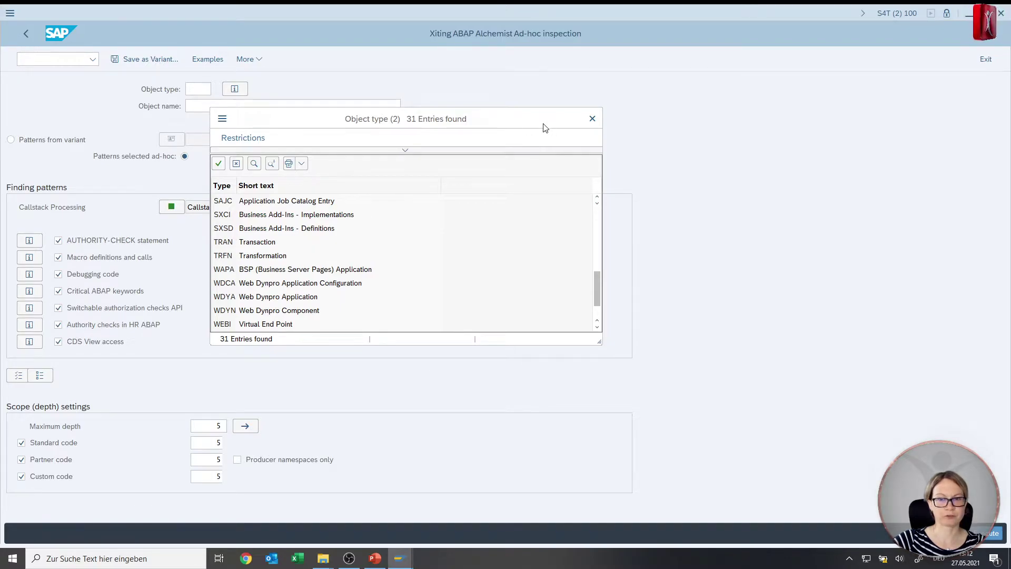
double_click(243, 245)
left_click(216, 108)
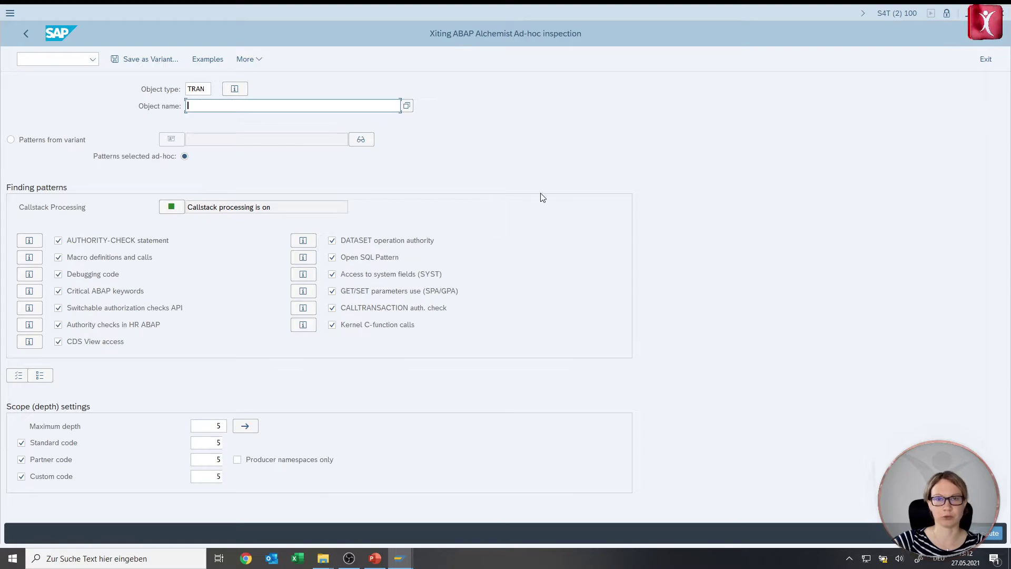
Switch to the ABAP Alchemist results session and examine the authorization objects checked in Z_DEBITOR_SERVERS.
left_click(403, 566)
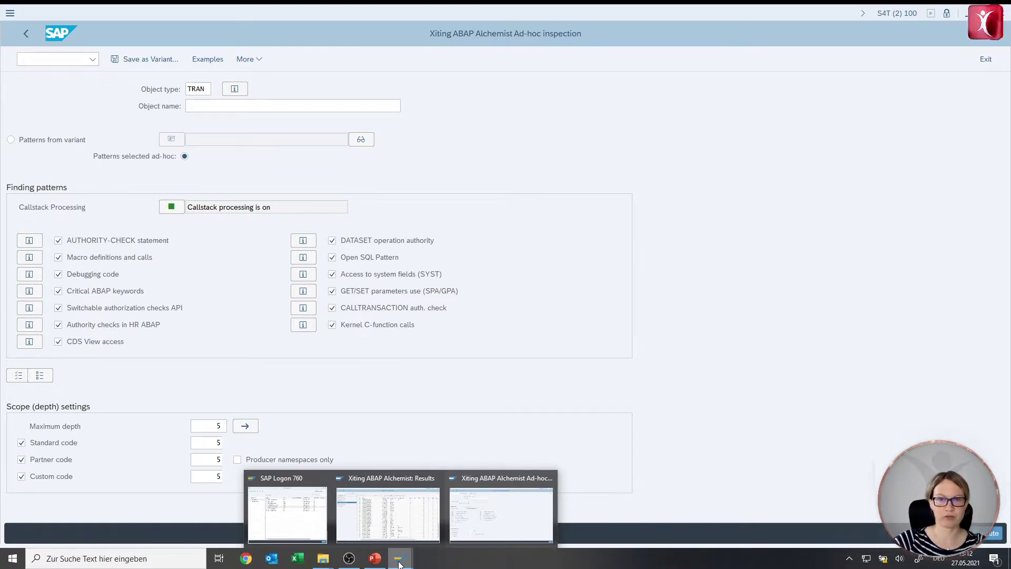
mouse_move(405, 533)
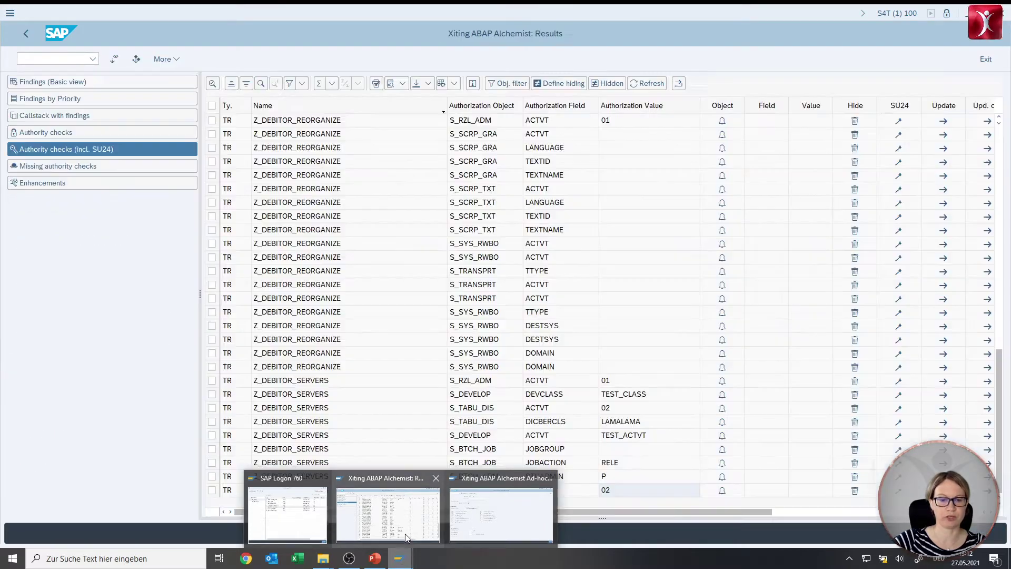
left_click(407, 530)
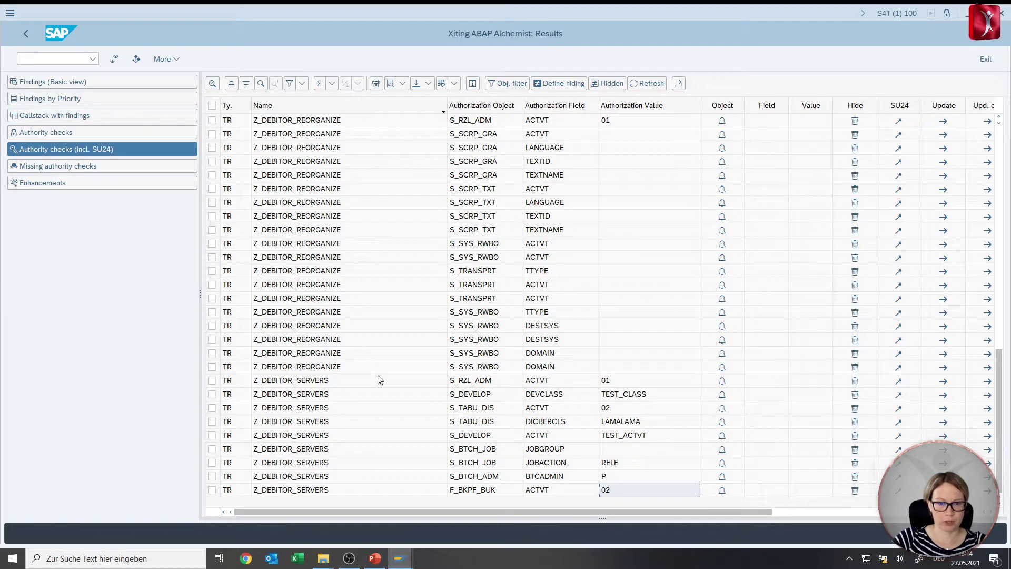
left_click(476, 384)
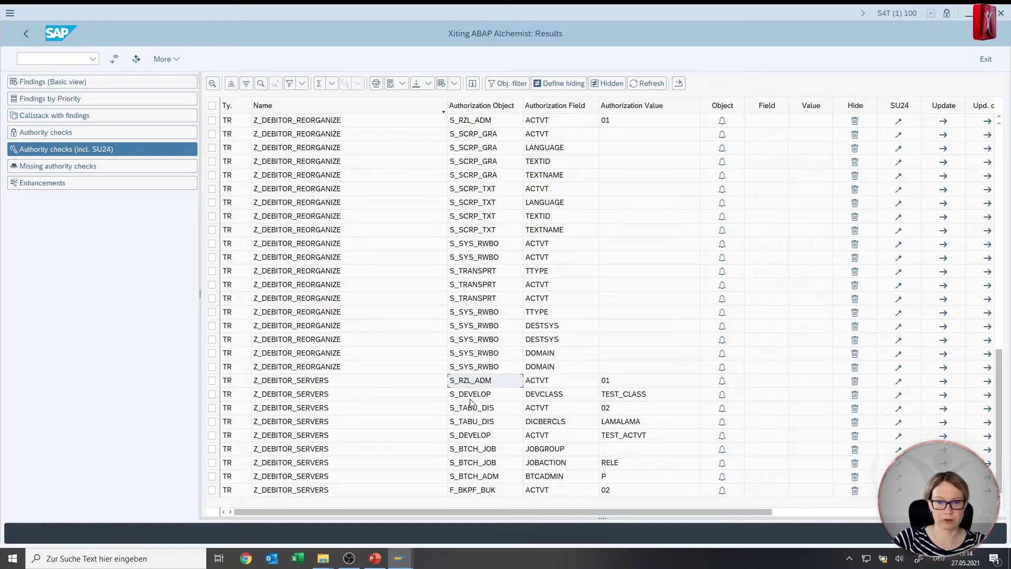
left_click(471, 399)
left_click(472, 409)
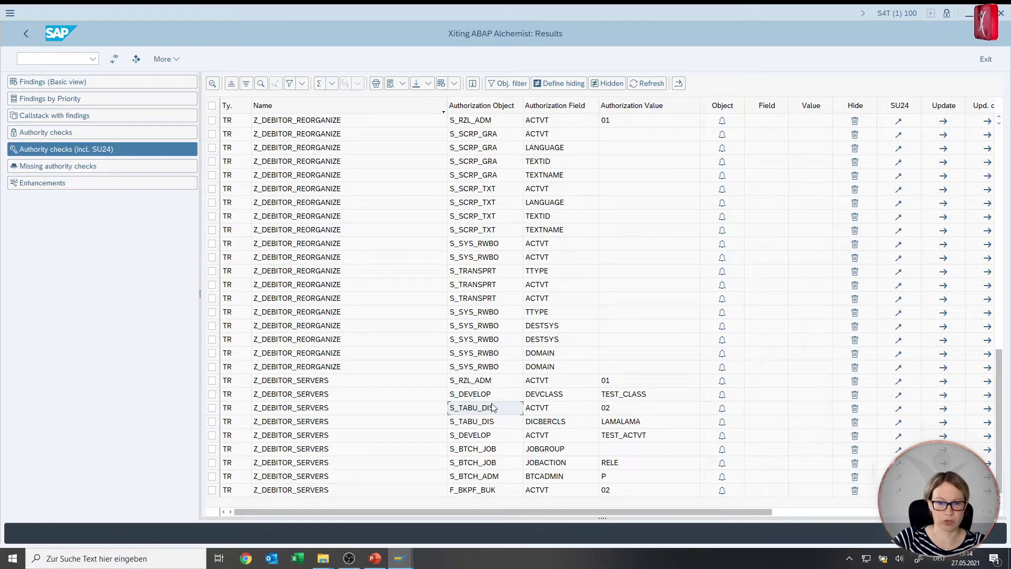
left_click(489, 386)
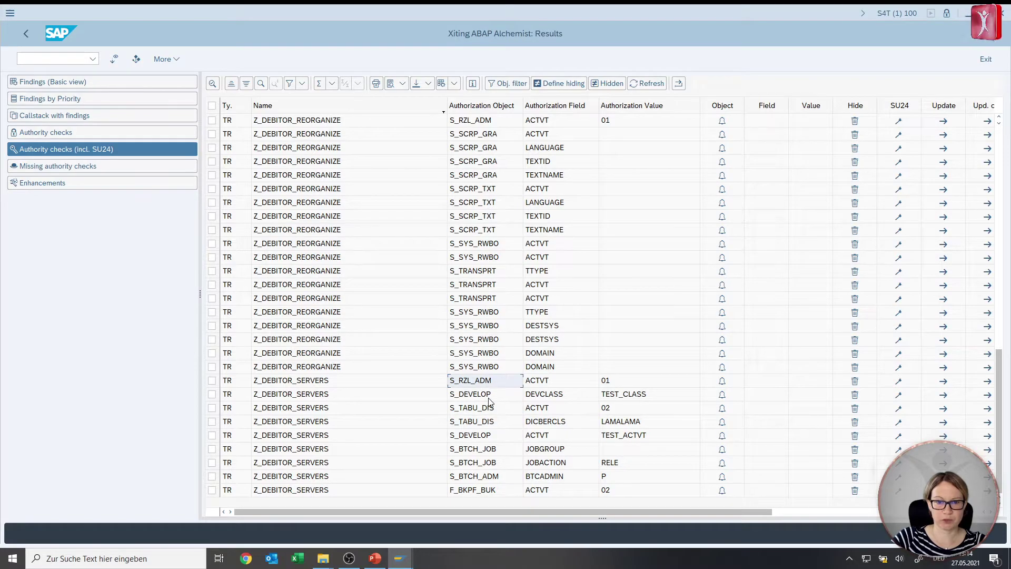
left_click(489, 398)
left_click(481, 425)
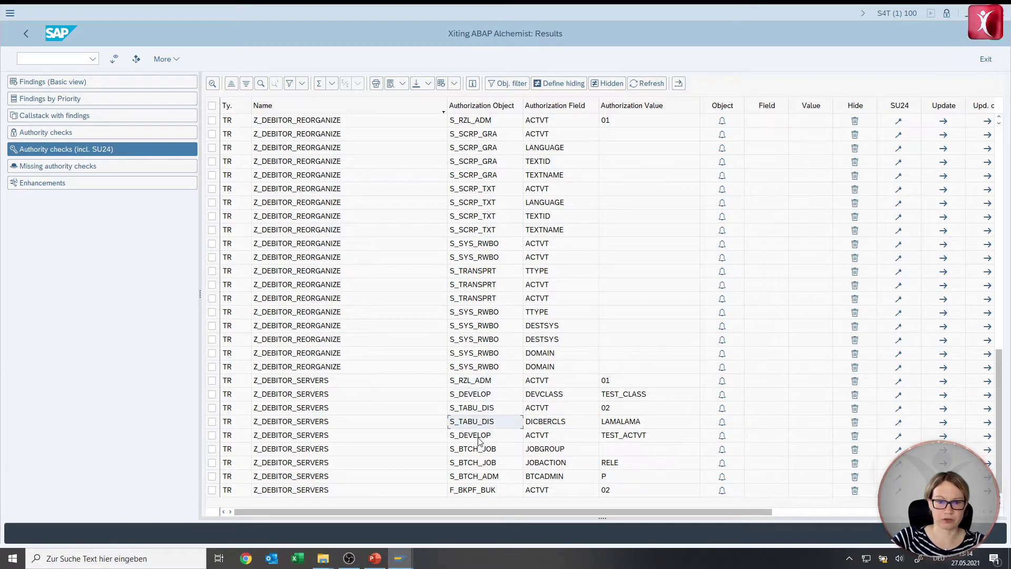
left_click(480, 438)
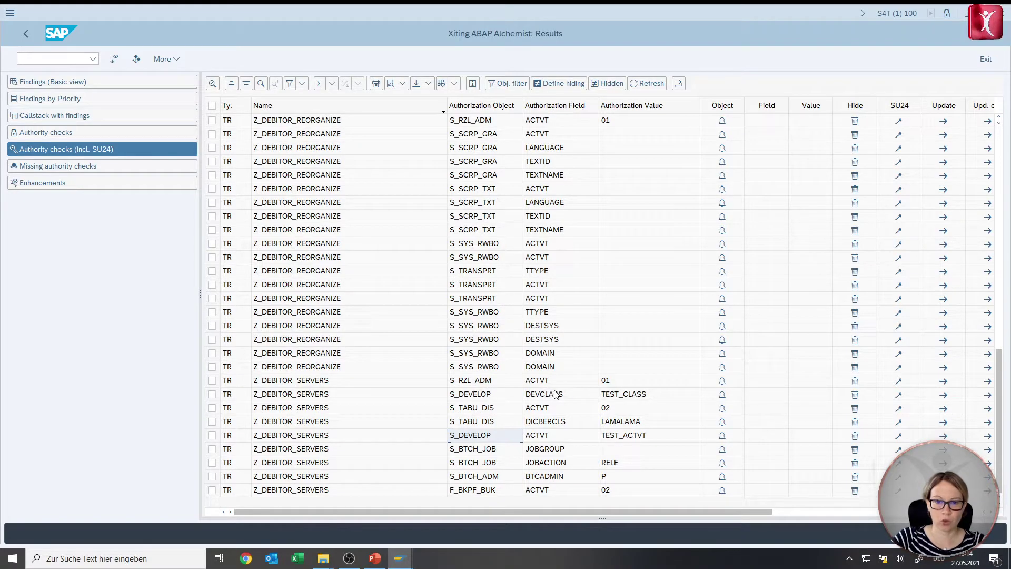
Review the authorization values of the Z_DEBITOR_SERVERS checks alongside their authorization objects.
left_click(627, 386)
left_click(622, 401)
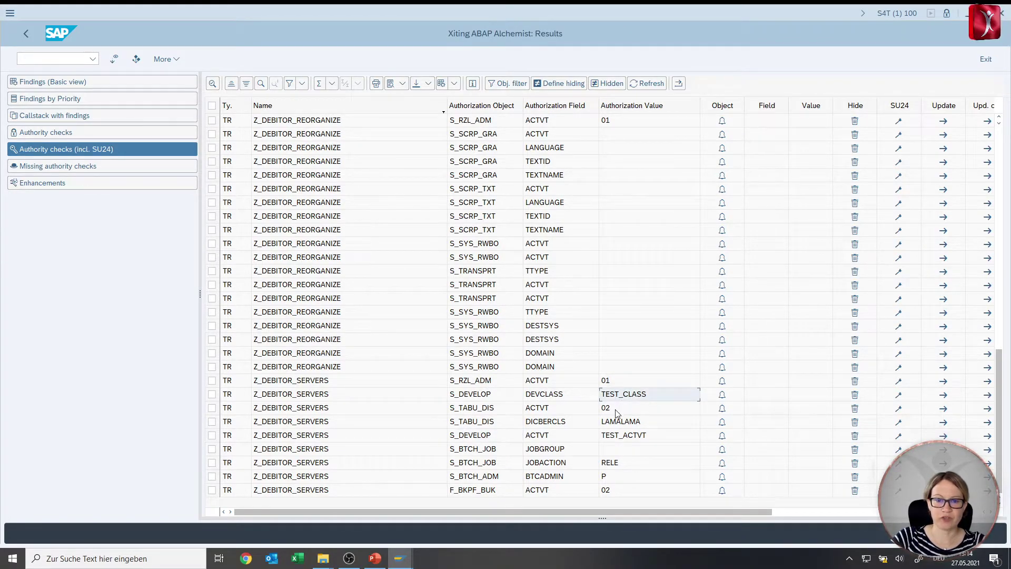
left_click(618, 415)
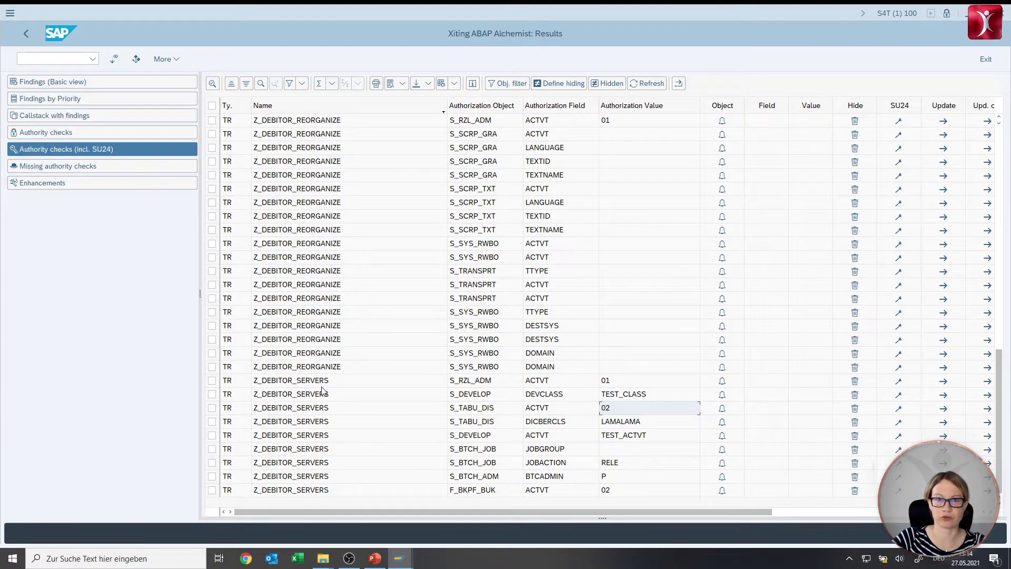
left_click(497, 382)
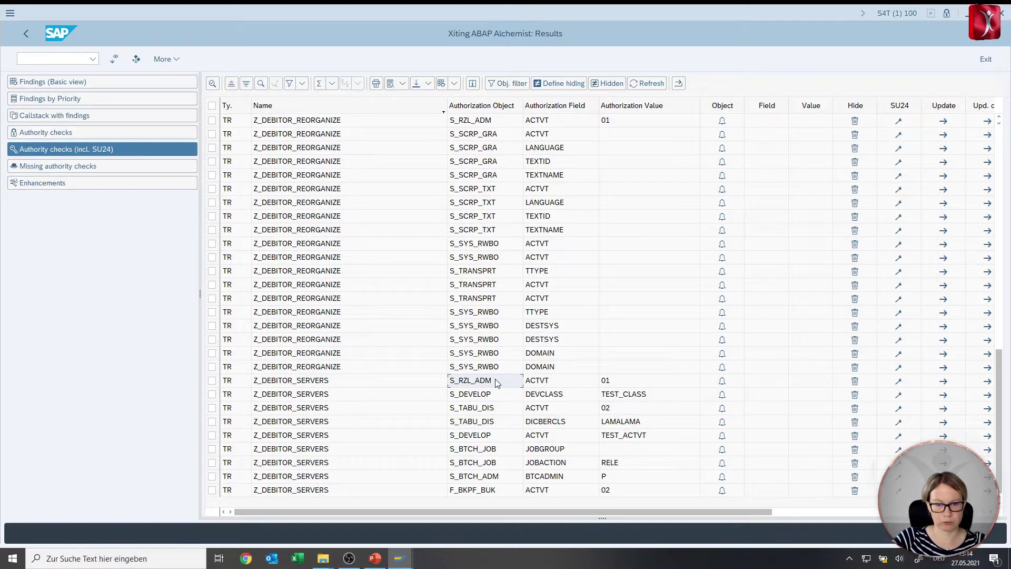
left_click_drag(496, 383, 493, 492)
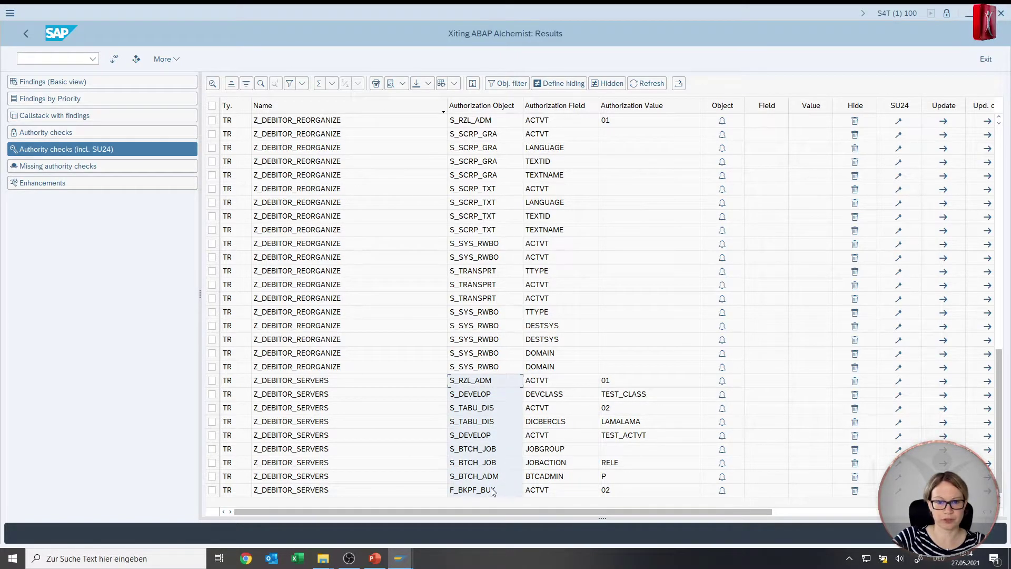
left_click_drag(610, 387, 617, 491)
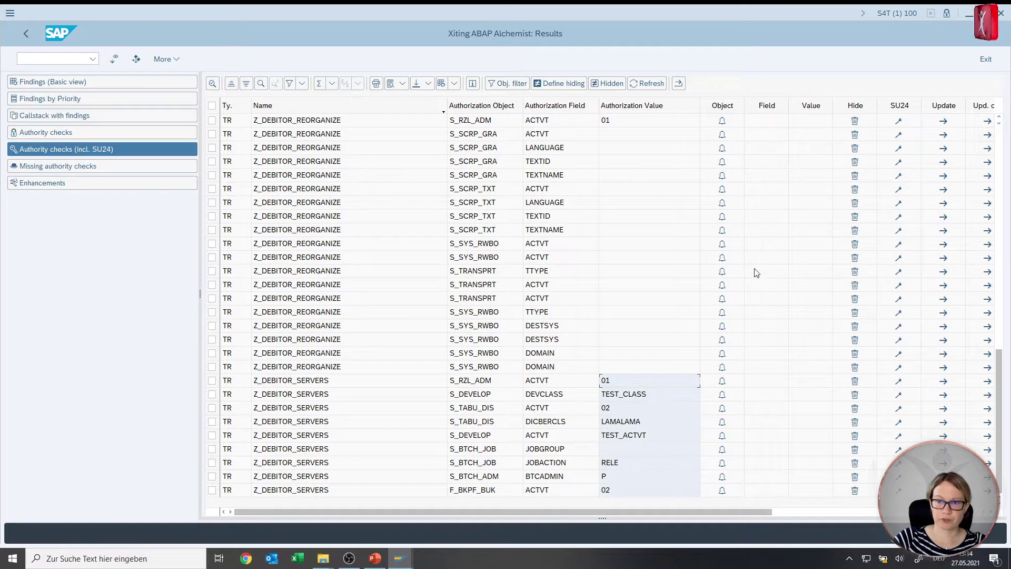
Examine the Object, Field and Value comparison columns for the authorization objects of Z_DEBITOR_SERVERS.
left_click(762, 383)
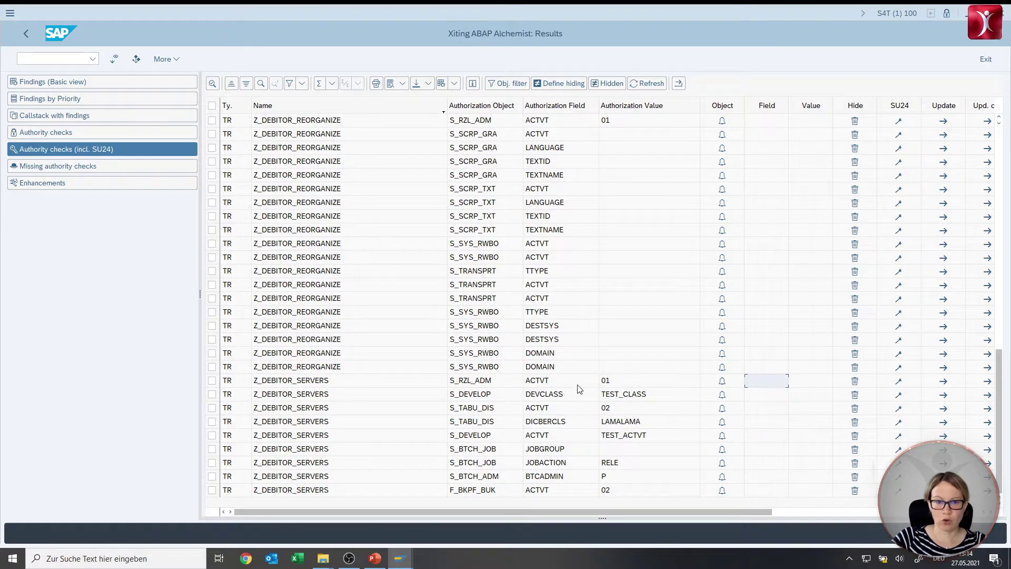
left_click(495, 383)
left_click(497, 396)
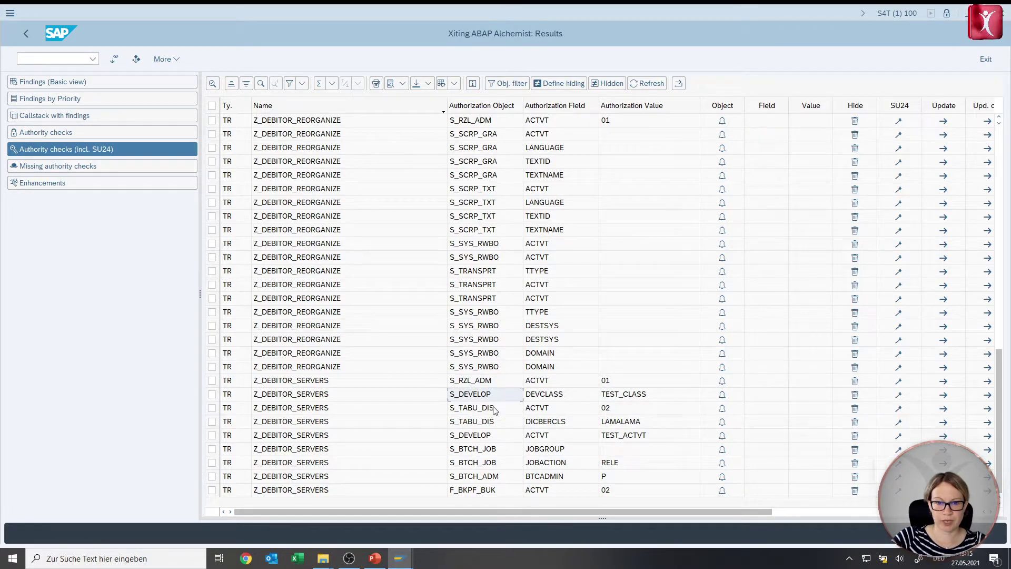
left_click(496, 411)
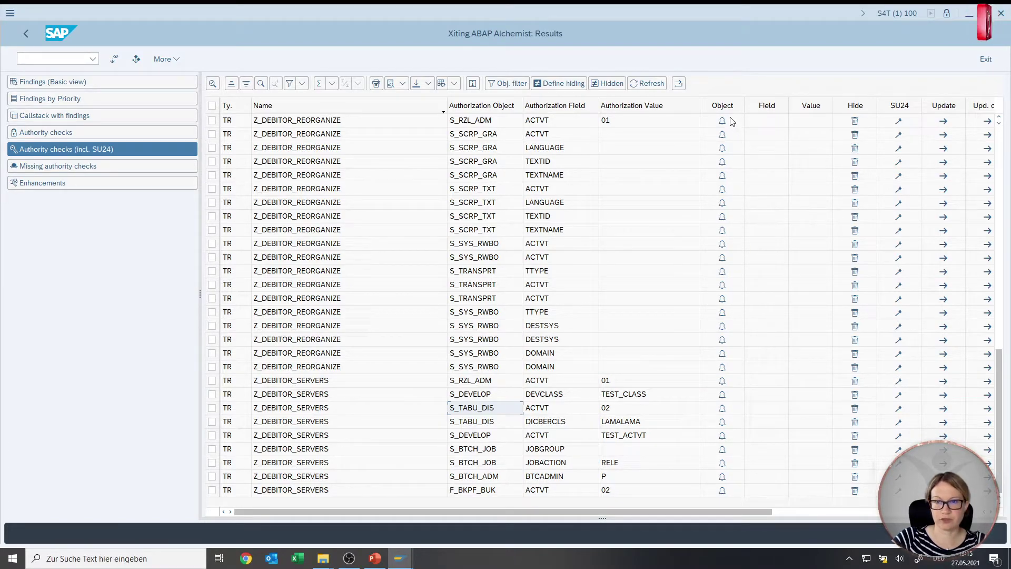
left_click_drag(726, 105, 810, 104)
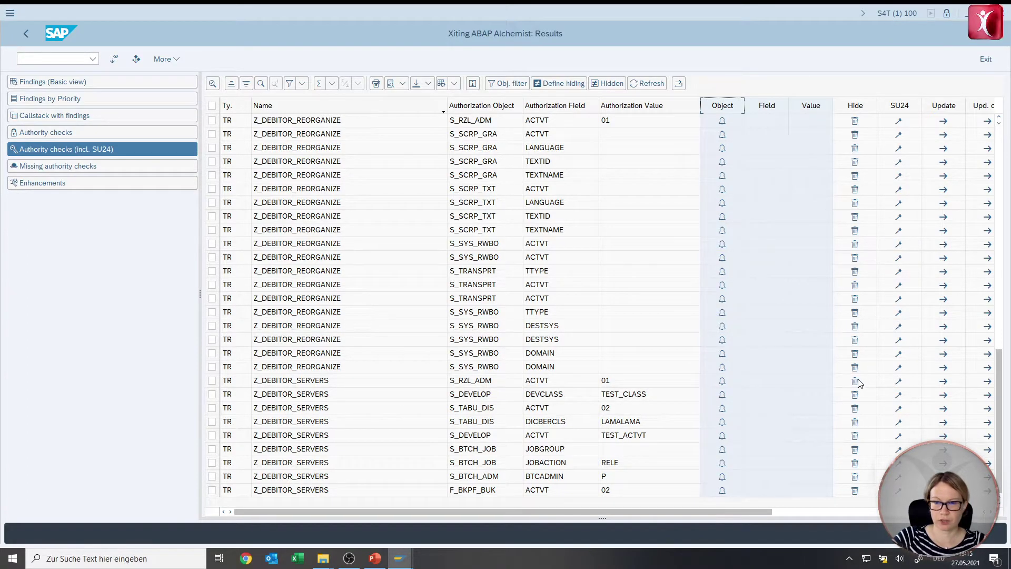
Display the SU24 data for Z_DEBITOR_SERVERS from its S_RZL_ADM row and select the application name.
left_click(899, 383)
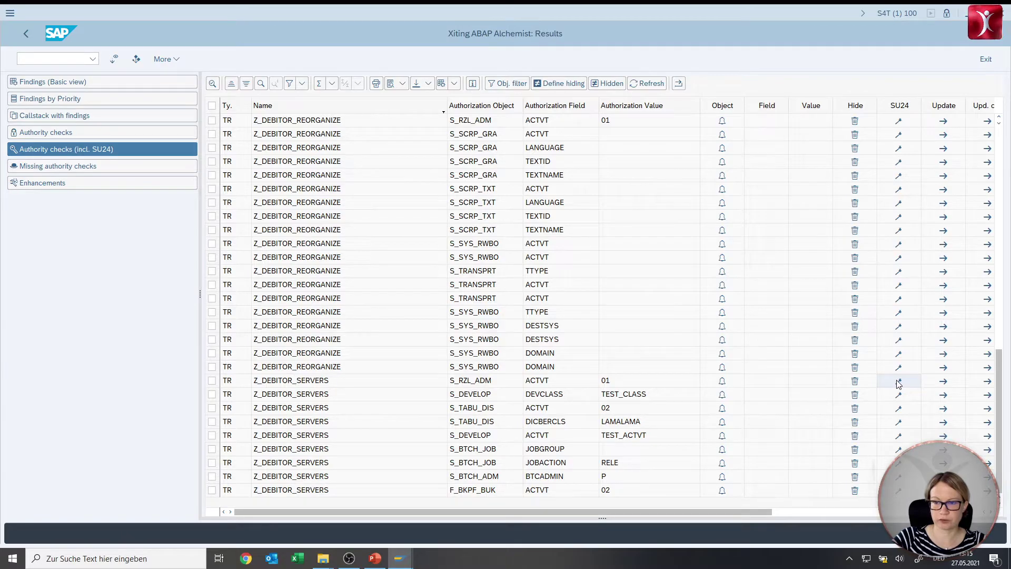
left_click(899, 383)
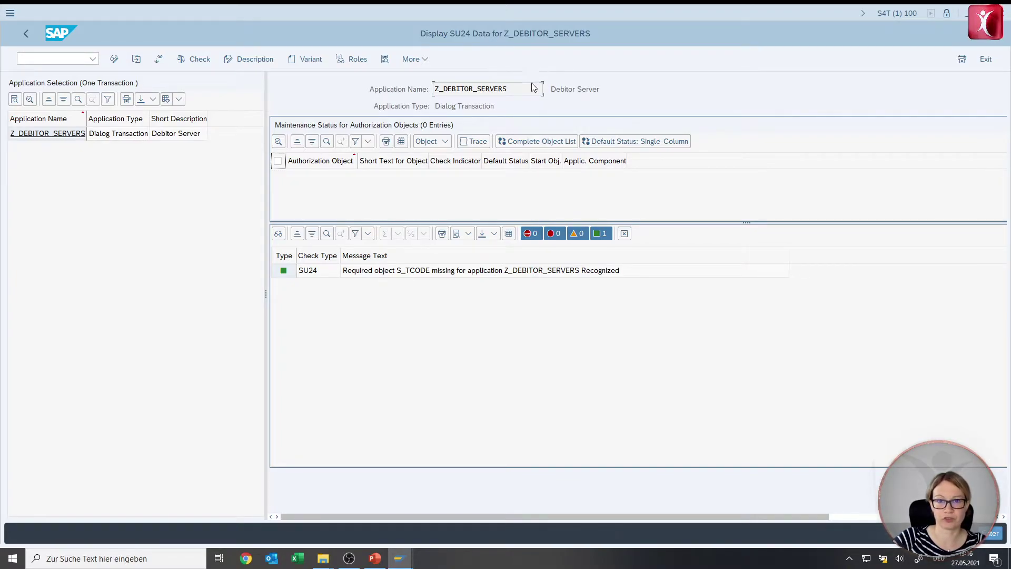
left_click_drag(533, 87, 396, 90)
Open Role Maintenance in a new session.
left_click(53, 58)
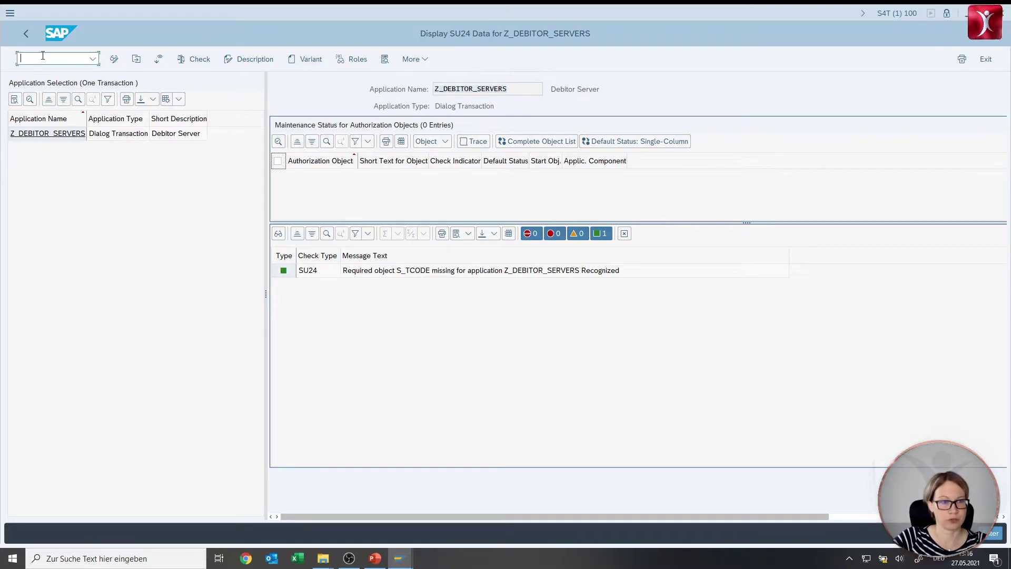
type("/opfc")
key("Return")
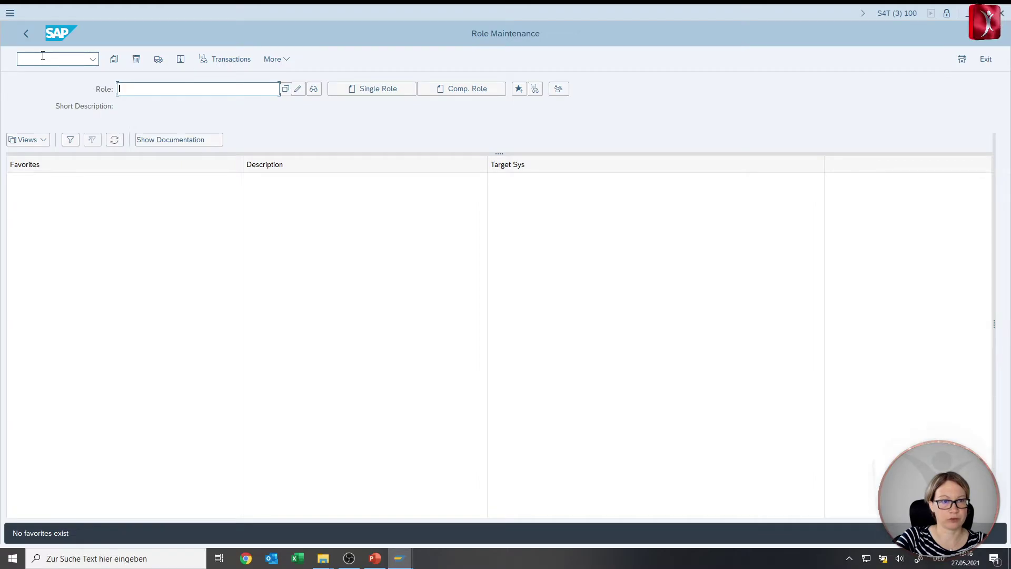
Create a single role named Z_ followed by a first name and save it to reach its menu.
type("Z_jennifer")
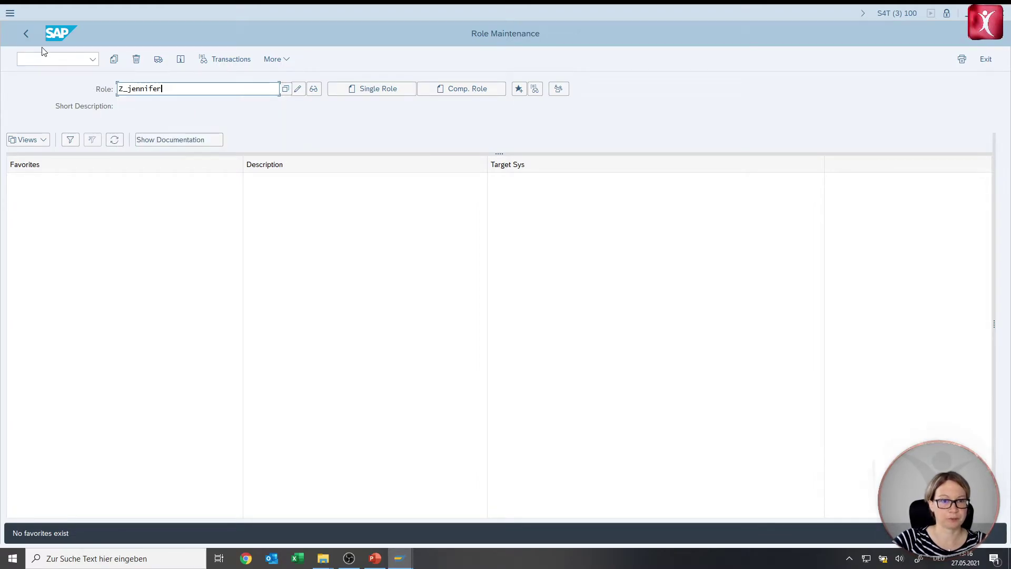
left_click(371, 88)
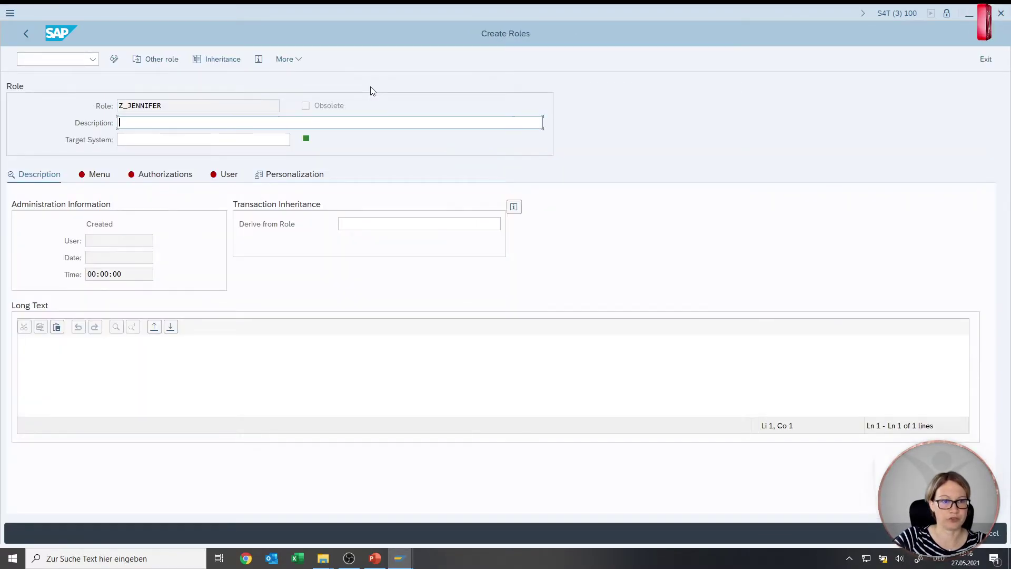
left_click(90, 179)
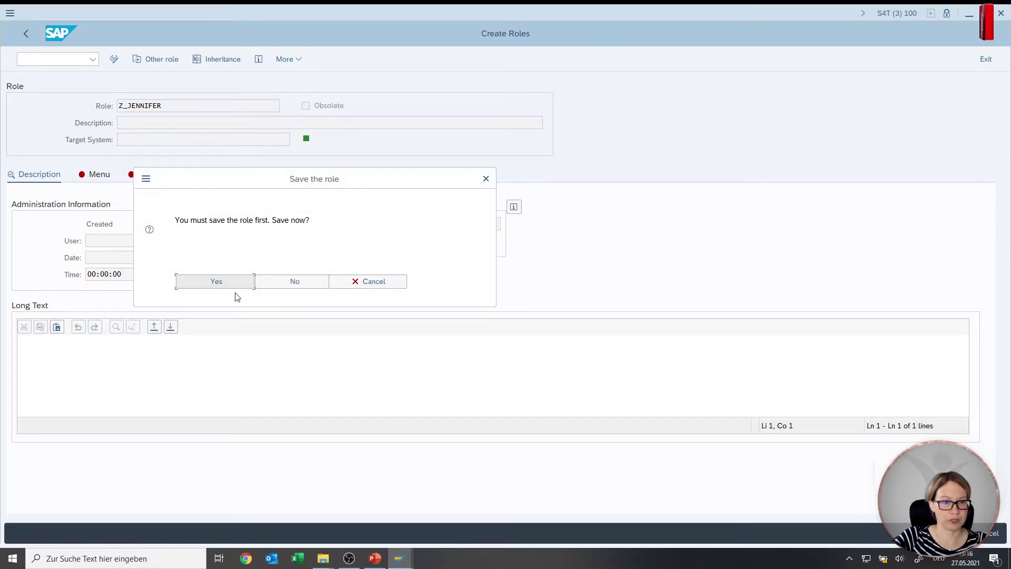
left_click(237, 284)
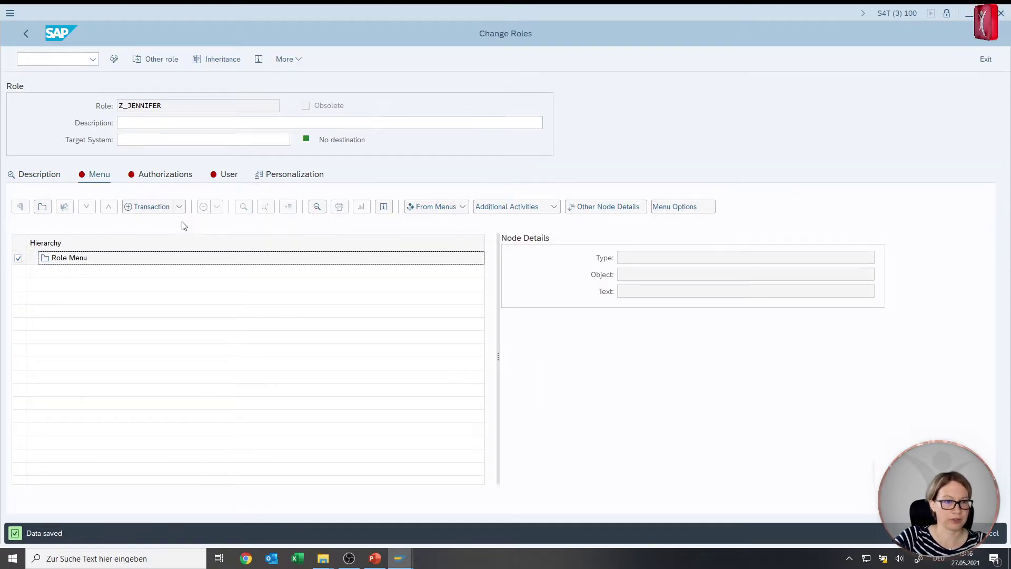
Add the transaction Z_DEBITOR_SERVERS to the role menu.
left_click(163, 210)
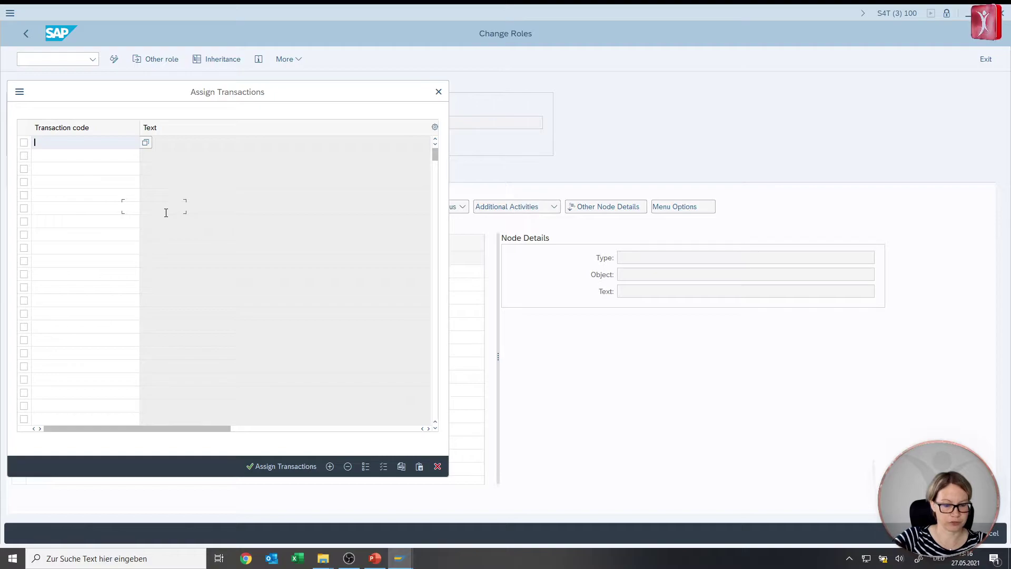
type("Z_debit")
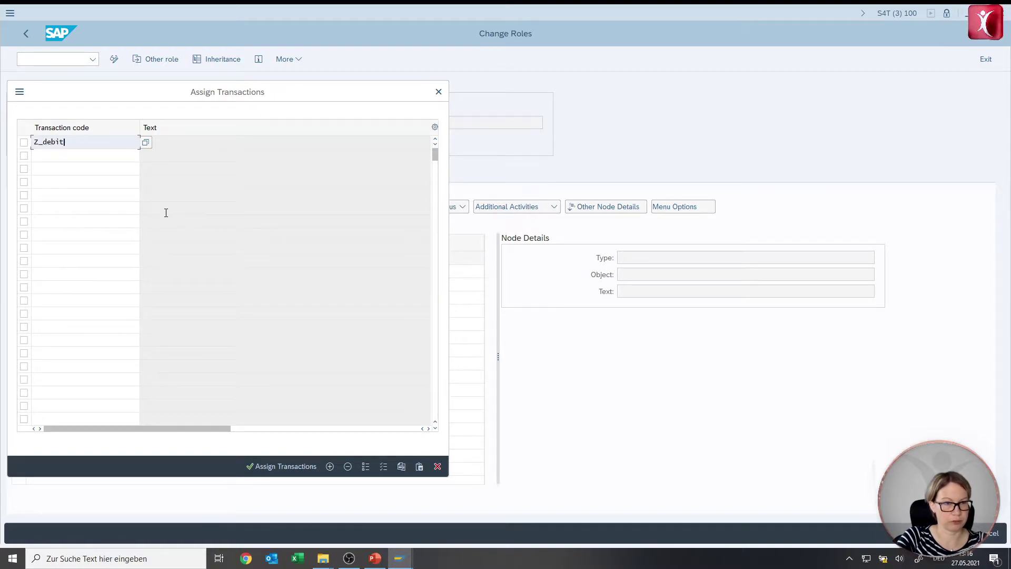
type("or_servers")
key("Return")
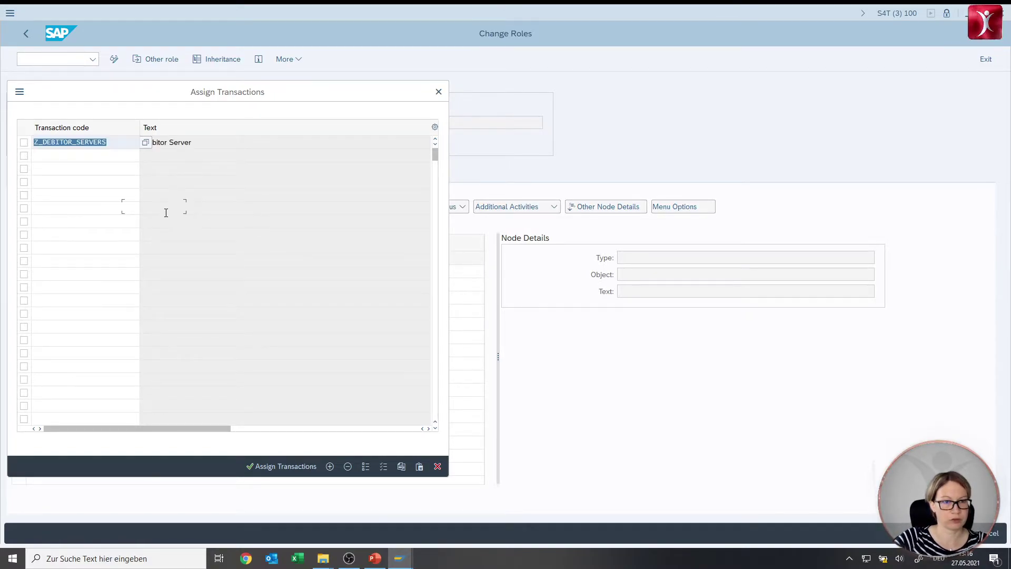
left_click(291, 458)
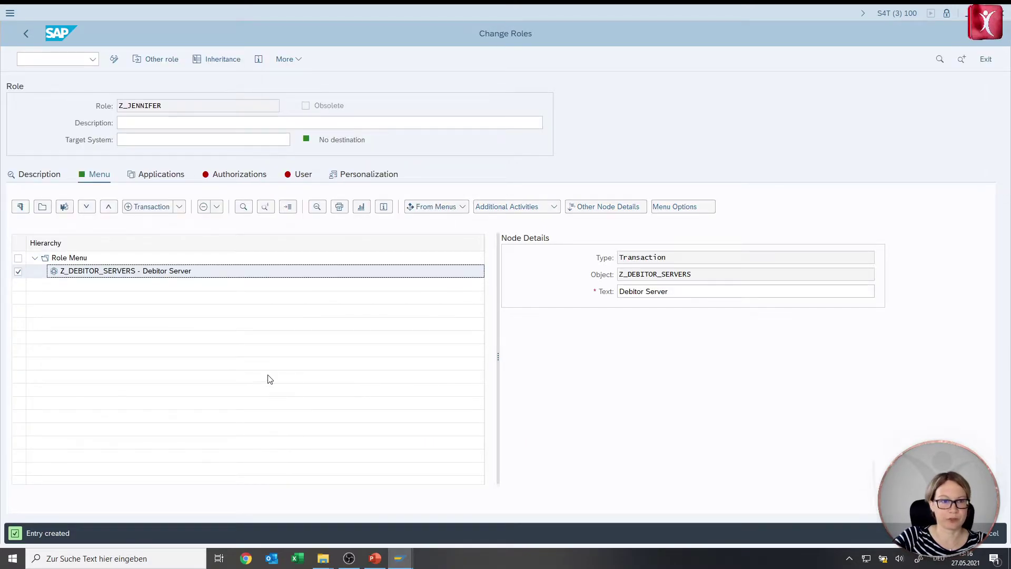
Save the role, open its authorization data in expert mode and expand object class AAAB down to the S_TCODE authorization.
left_click(238, 177)
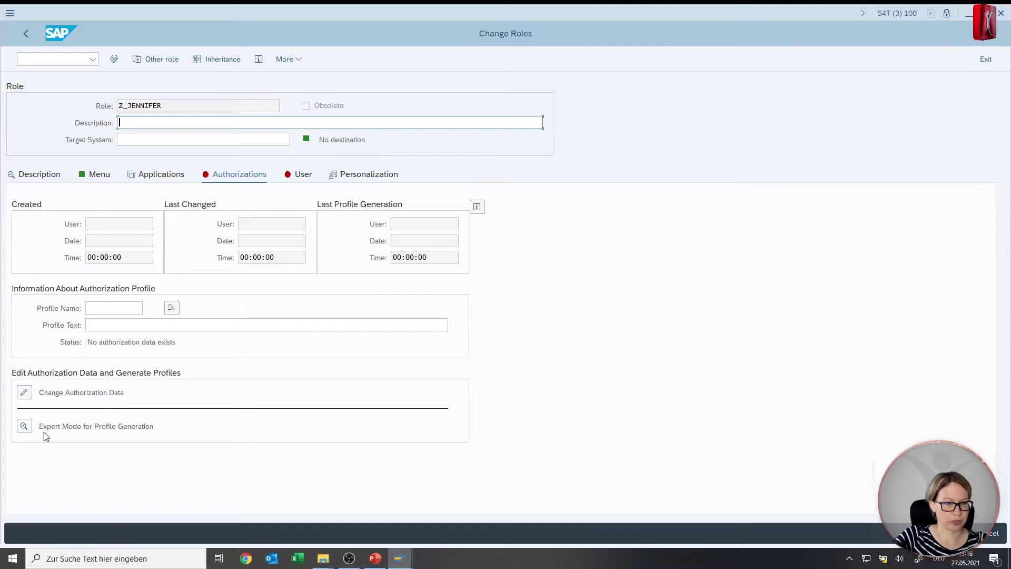
left_click(24, 429)
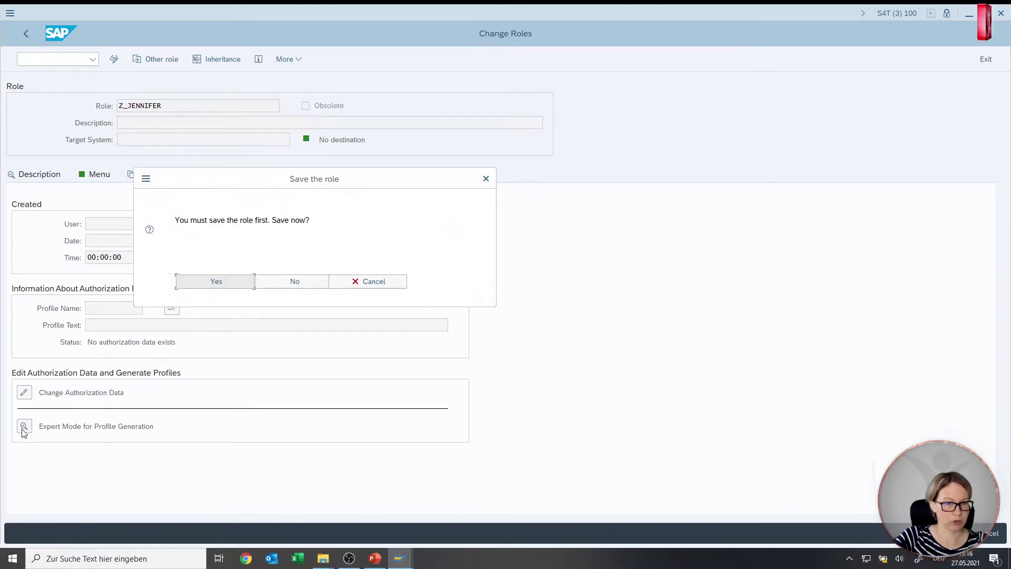
left_click(225, 286)
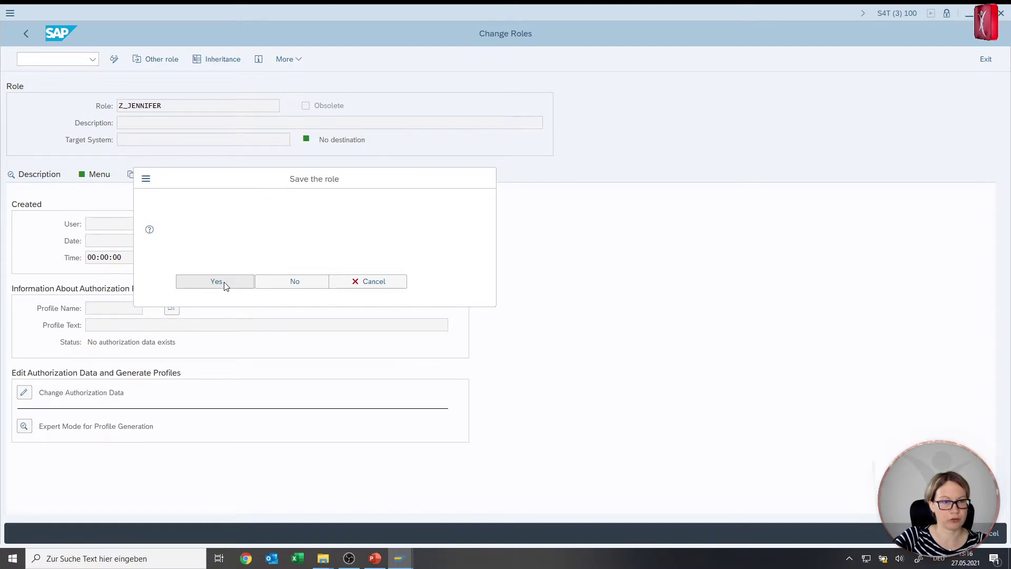
left_click(29, 165)
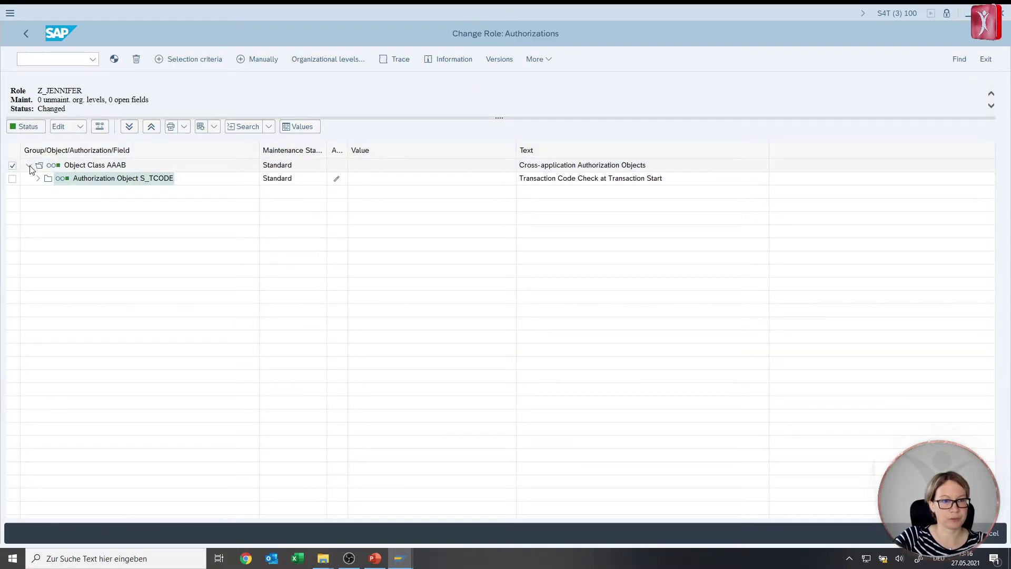
left_click(38, 178)
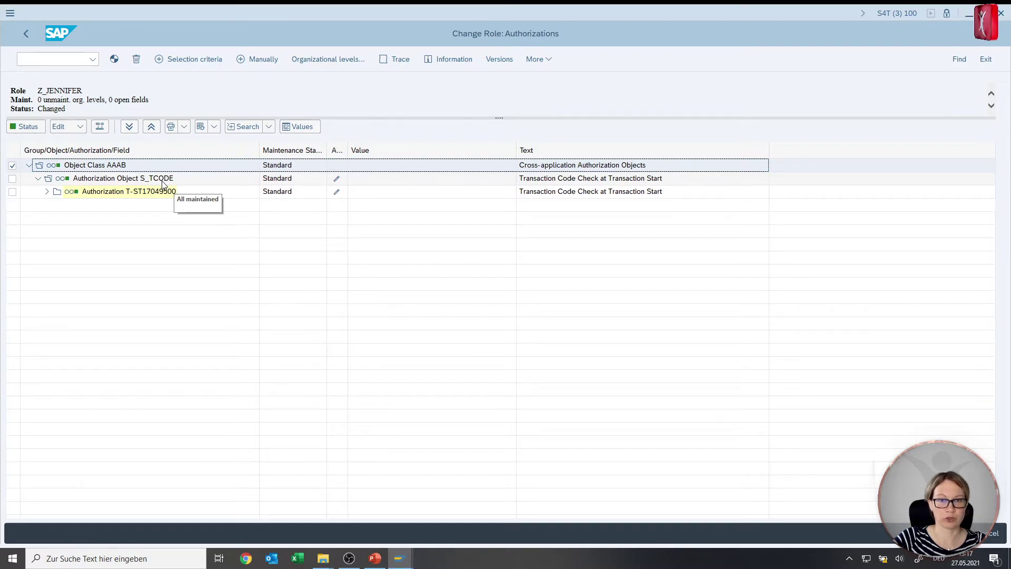
Return to the ABAP Alchemist results and examine the authorization objects, fields and values checked by Z_DEBITOR_SERVERS.
key("alt+Tab")
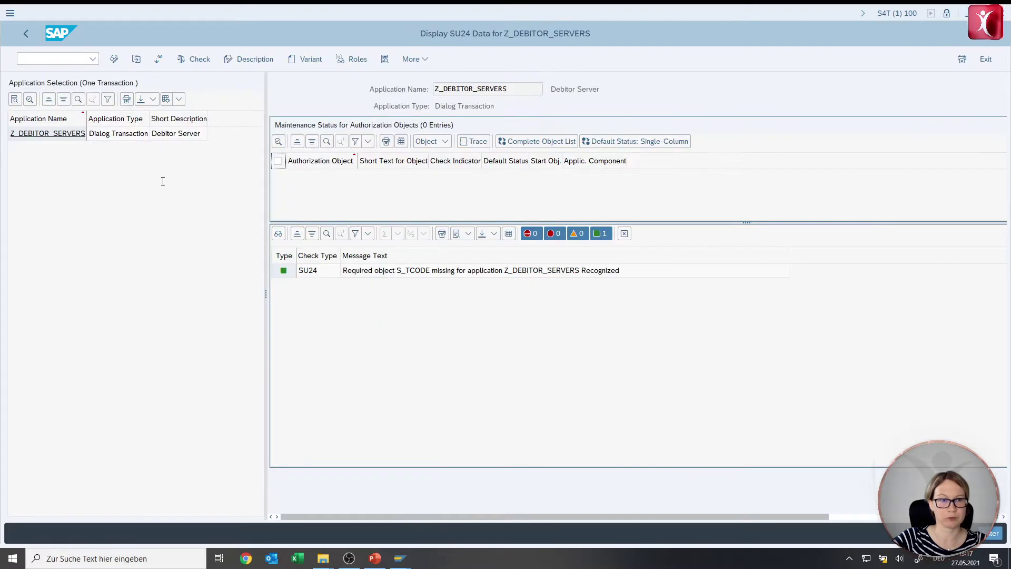
left_click(27, 35)
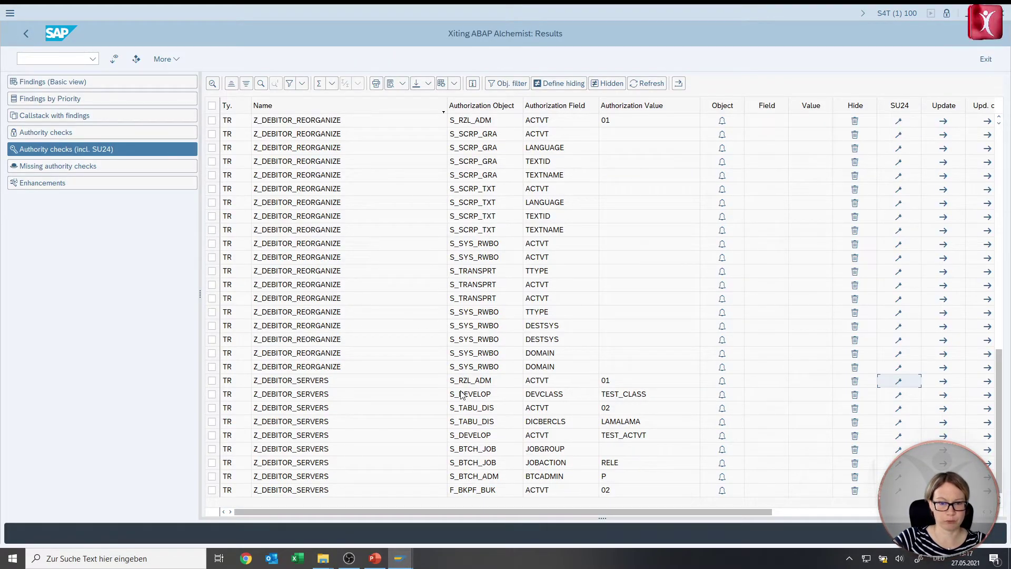
left_click(471, 384)
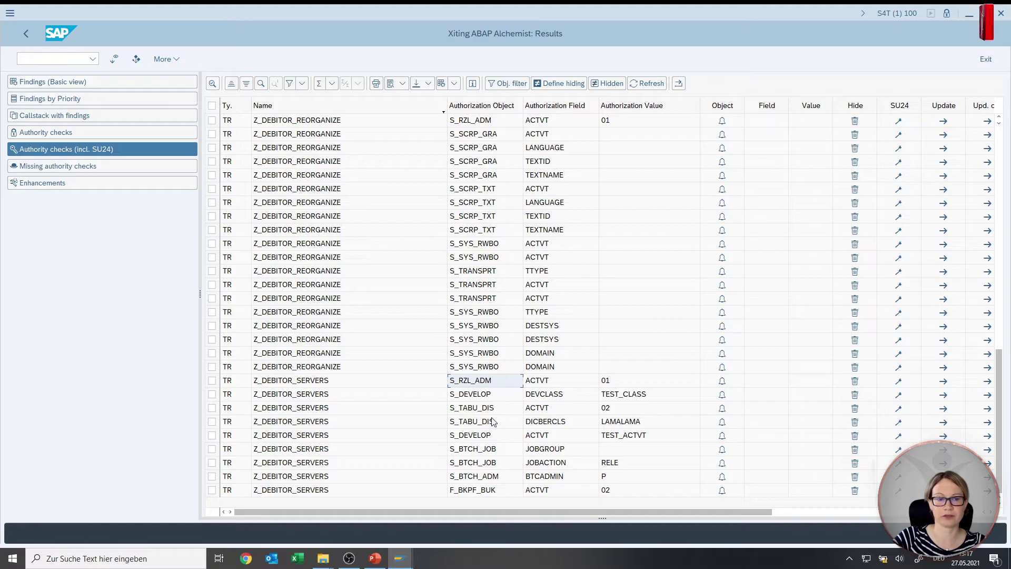
left_click(313, 399)
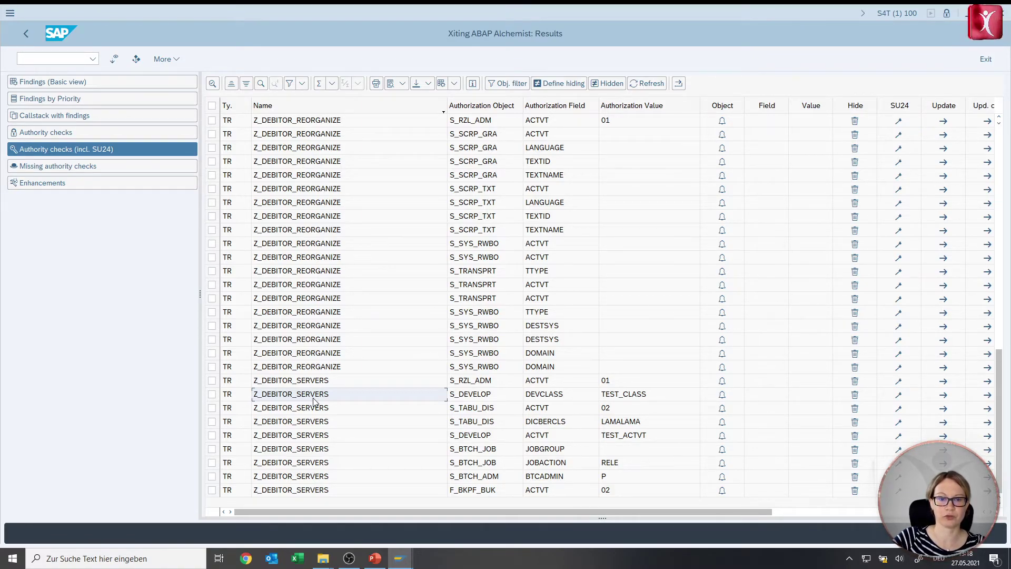
left_click(480, 392)
left_click(482, 407)
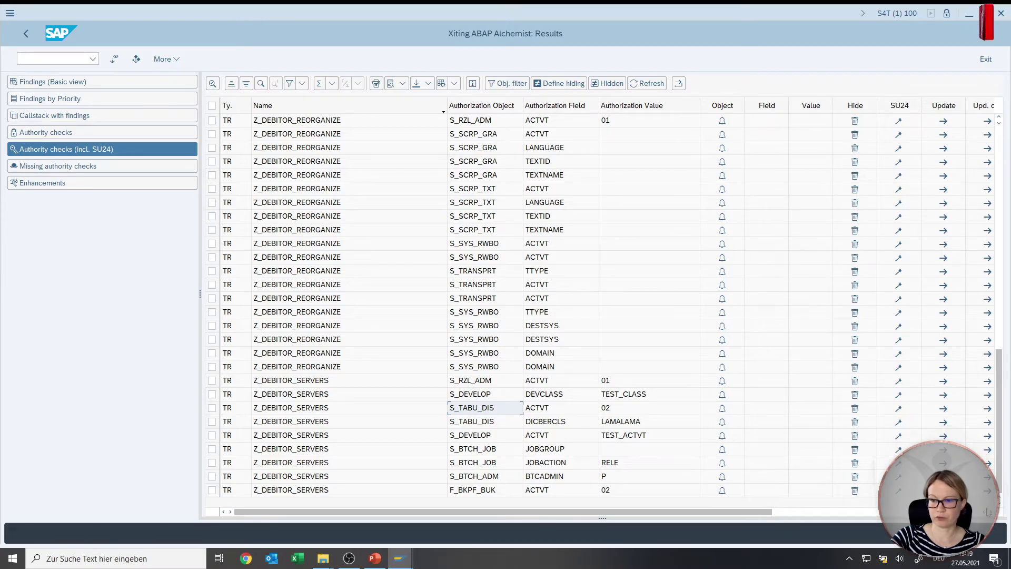
scroll(935, 276, "right", 2)
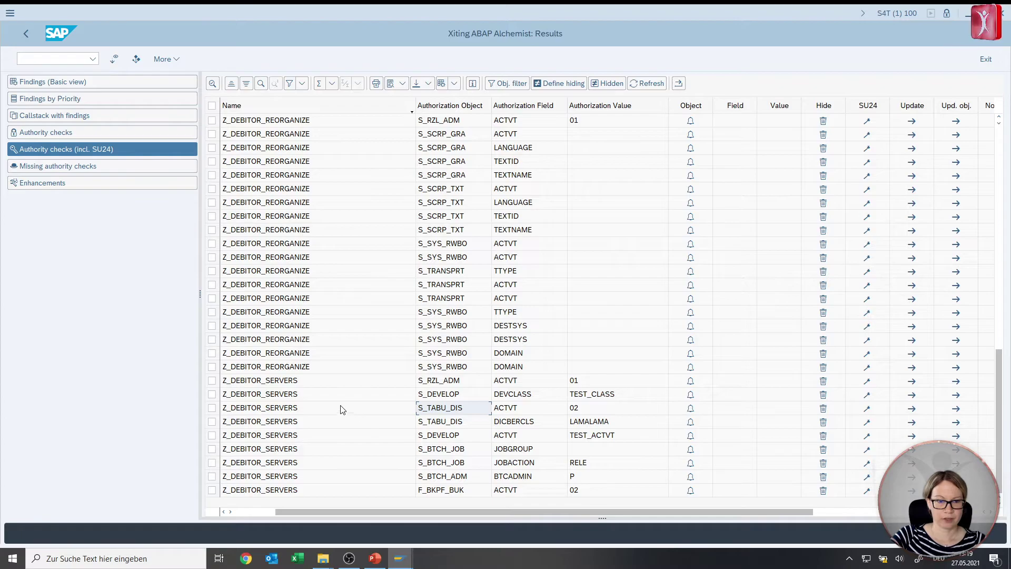
left_click(473, 380)
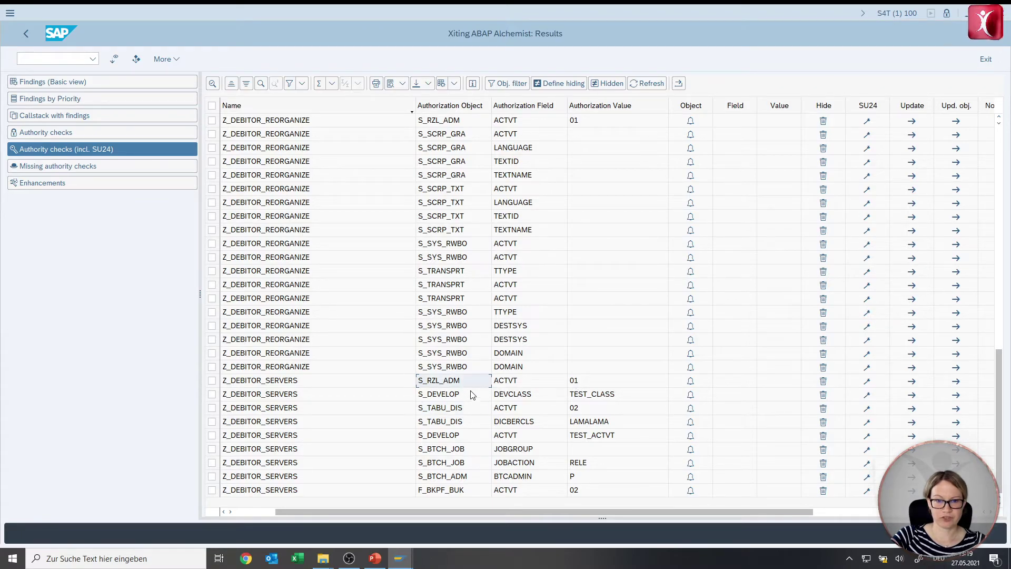
left_click(472, 398)
left_click(481, 408)
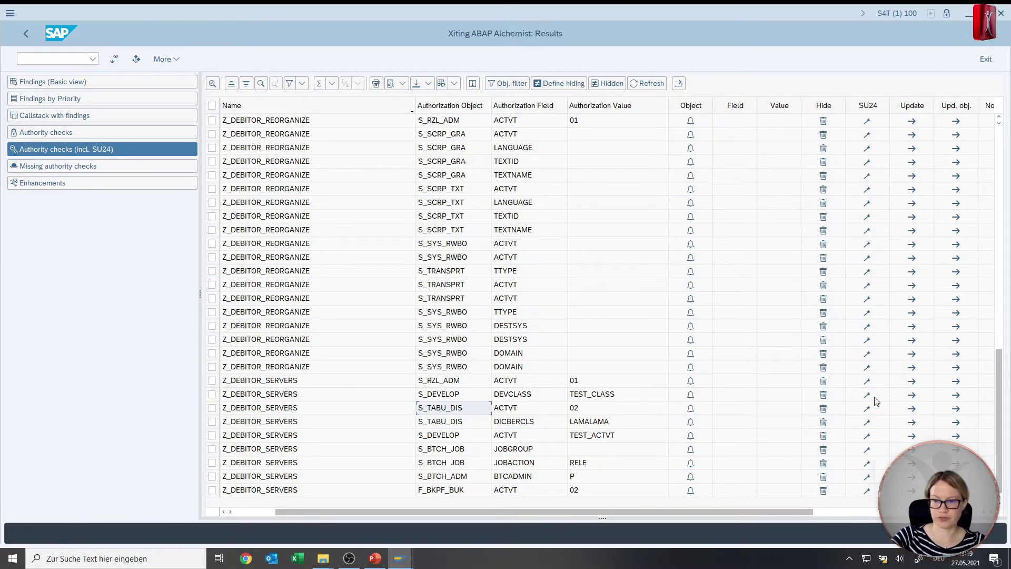
Update SU24 with the S_RZL_ADM check of Z_DEBITOR_SERVERS under the demo workbench request, and review the transaction's SU24 data.
left_click(915, 385)
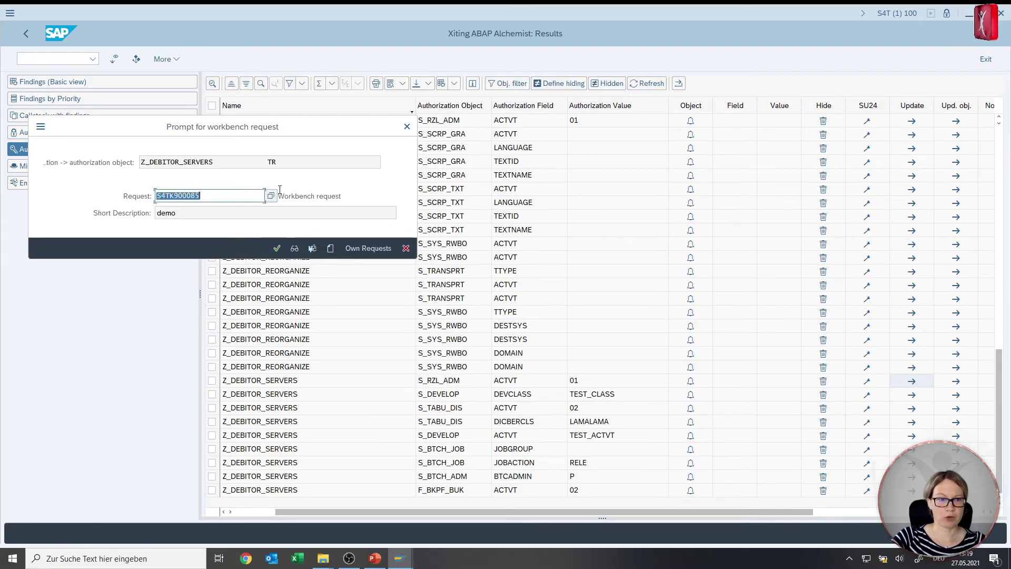
left_click_drag(269, 132, 369, 158)
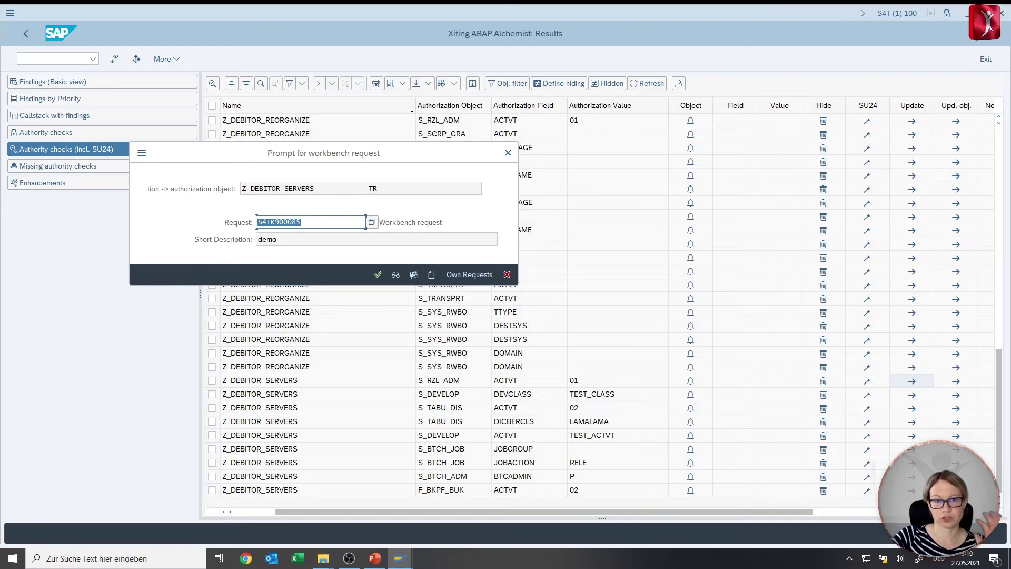
left_click(378, 275)
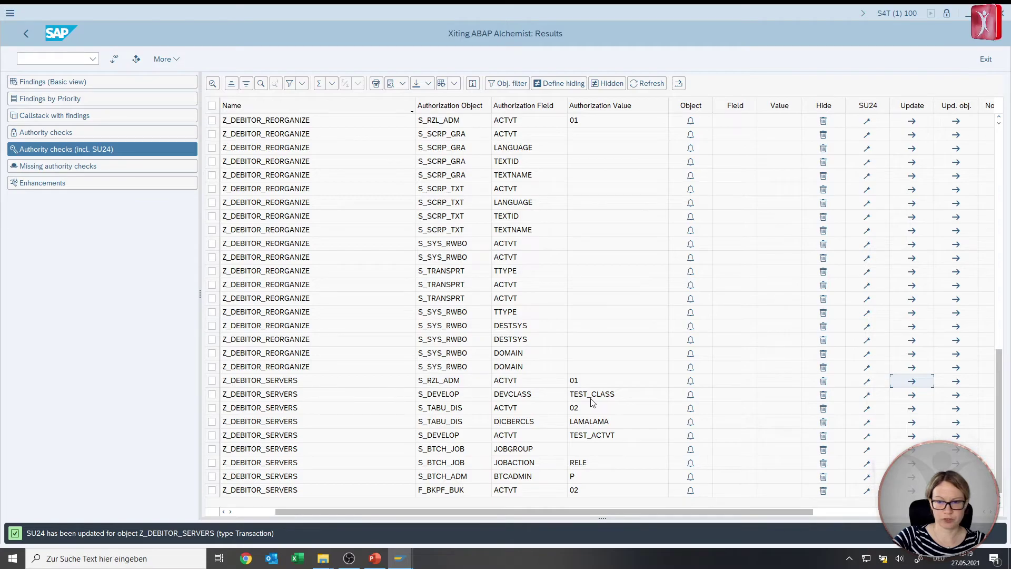
left_click(866, 383)
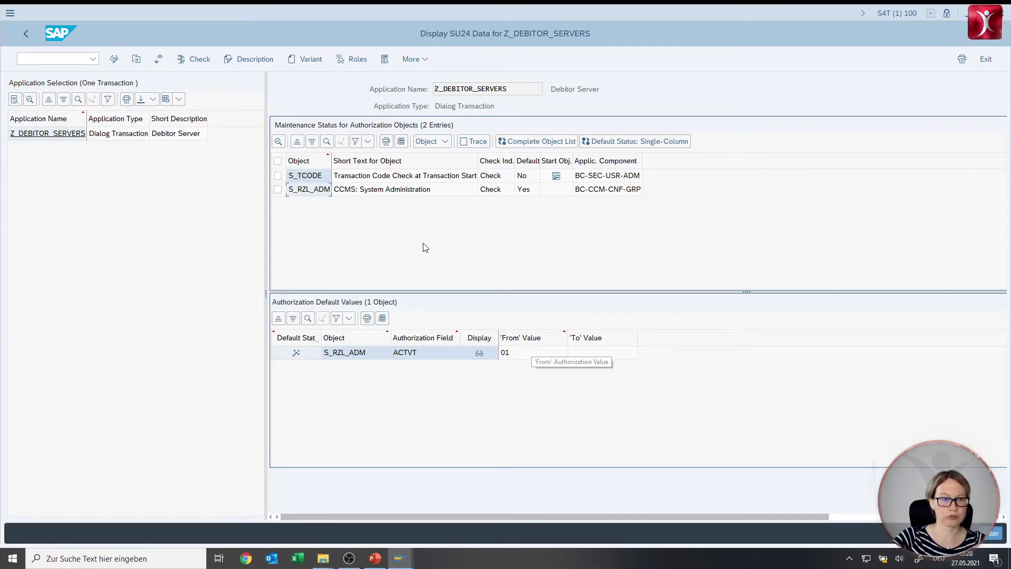
left_click(26, 34)
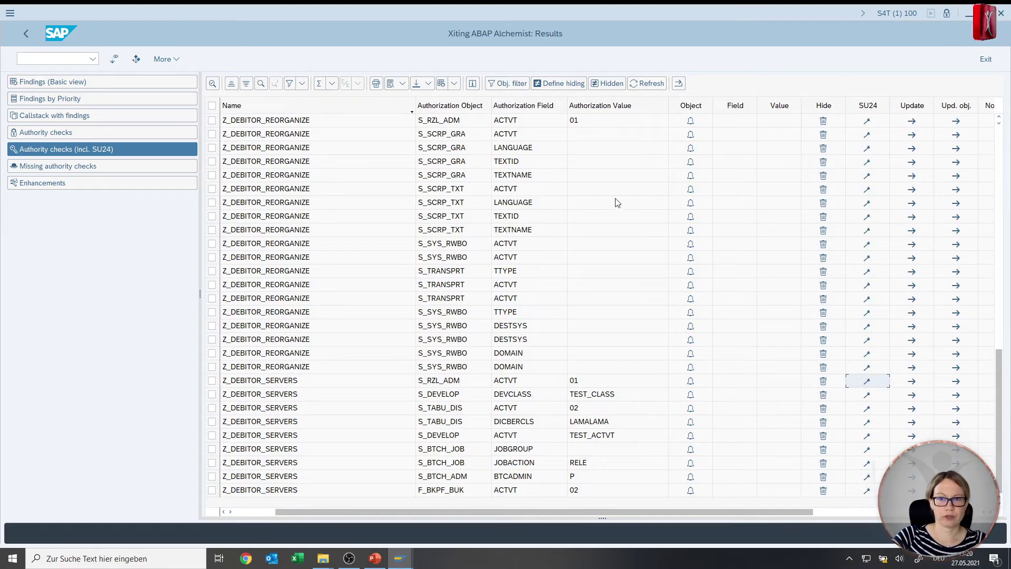
Refresh the authority check results and filter them by name to the Z_DEBITOR entries, showing the Z_DEBITOR_SERVERS rows.
left_click(643, 88)
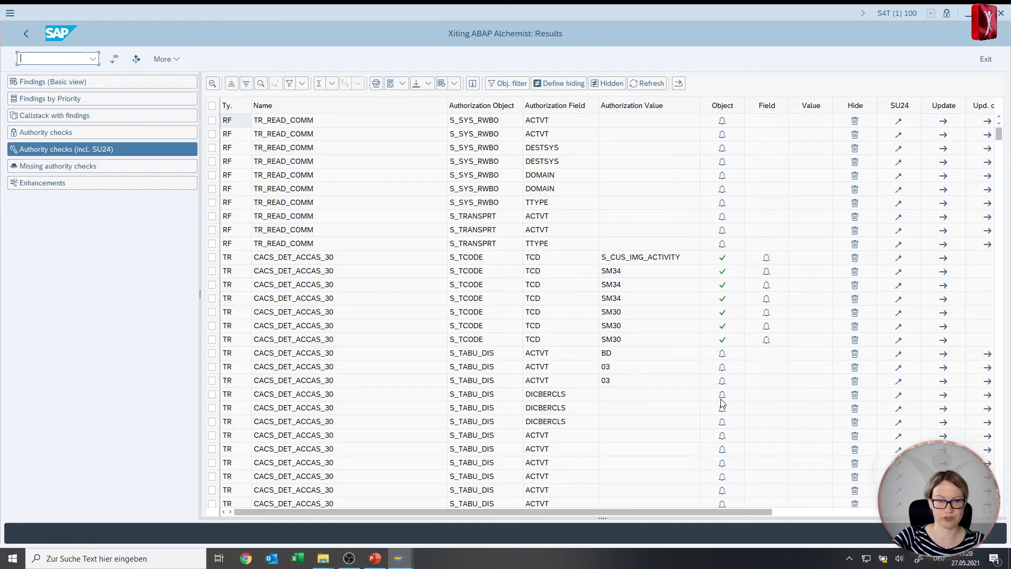
left_click(294, 105)
left_click(290, 83)
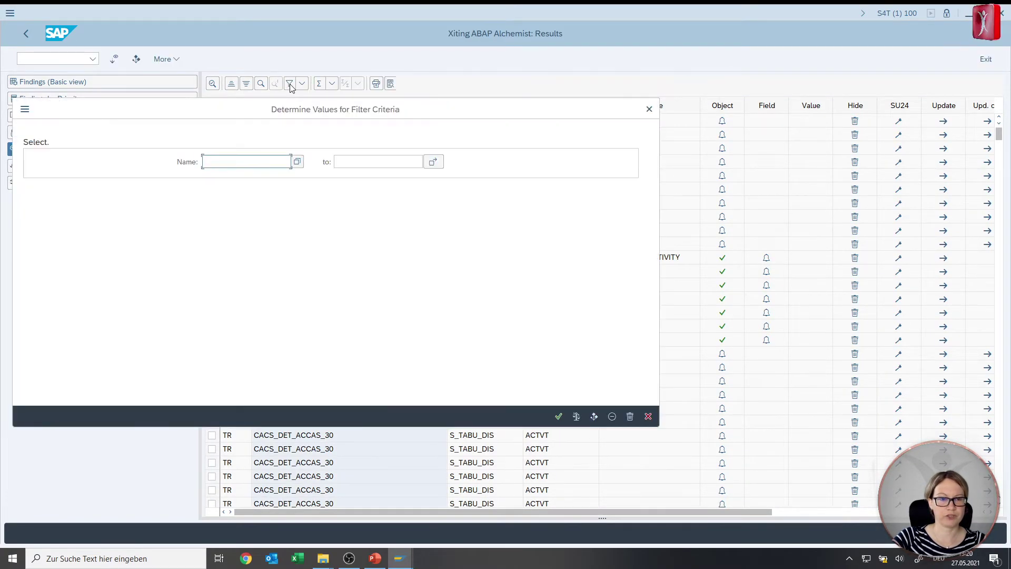
left_click(274, 161)
left_click(225, 181)
left_click(559, 416)
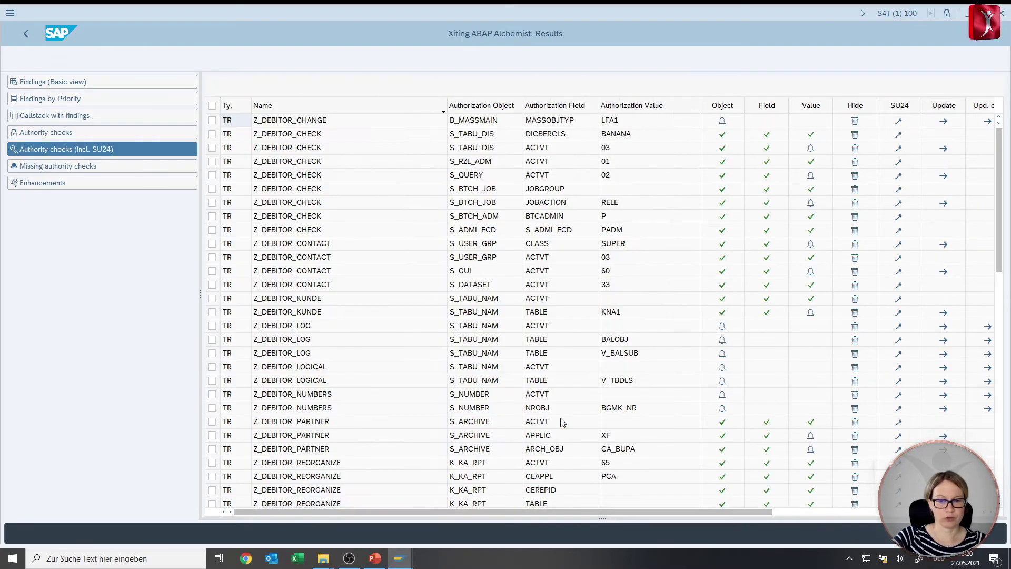
scroll(362, 349, "down", 11)
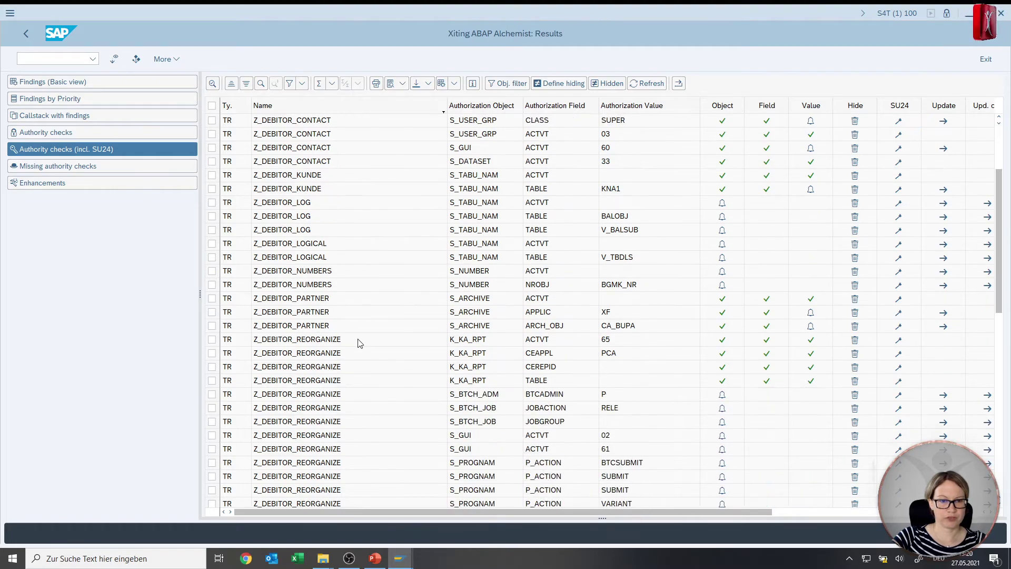
scroll(363, 349, "down", 3)
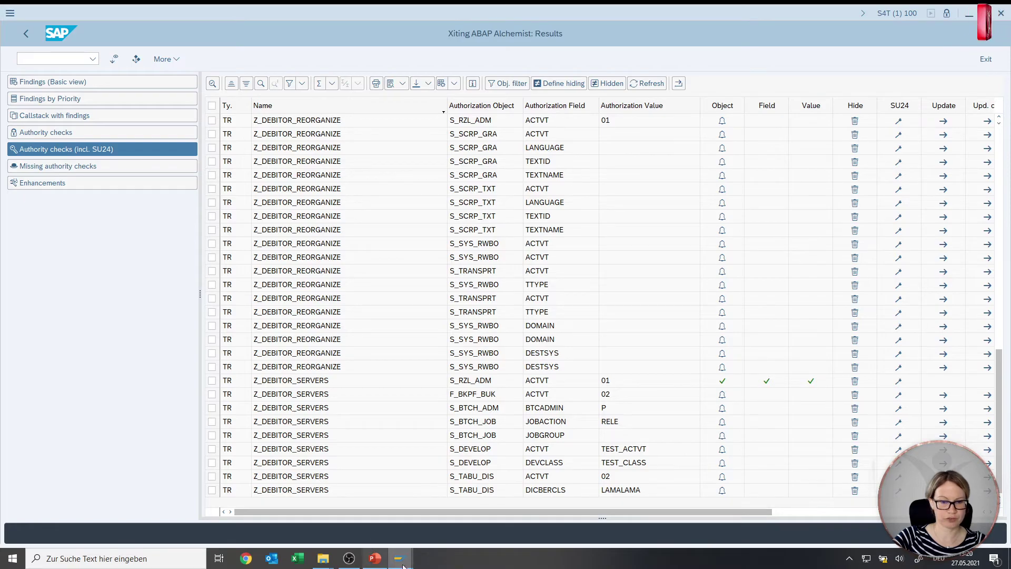
Leave and reopen the test role's authorization maintenance, and expand object class BC_A down to the S_RZL_ADM authorization.
mouse_move(409, 566)
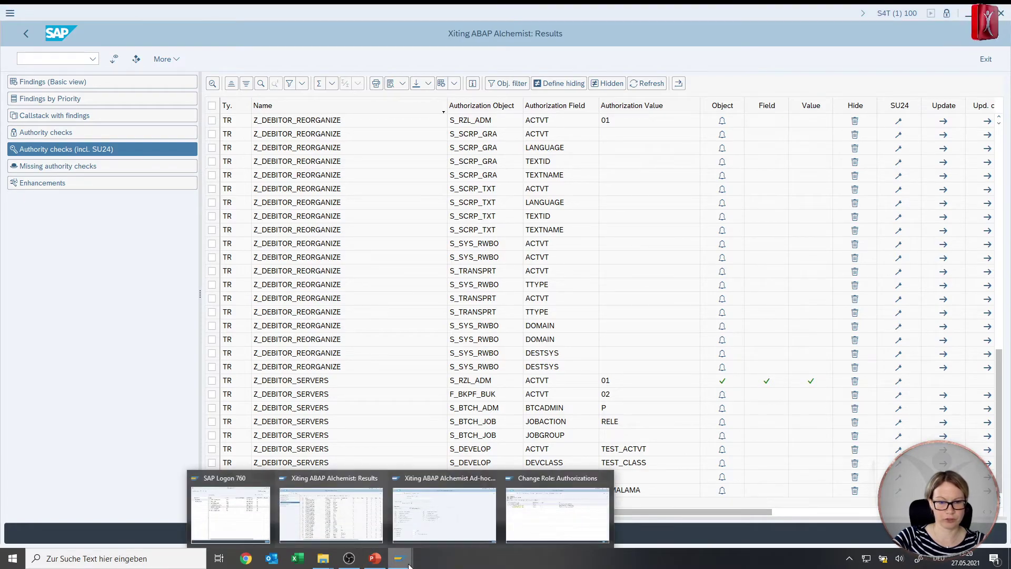
left_click(532, 524)
left_click(29, 33)
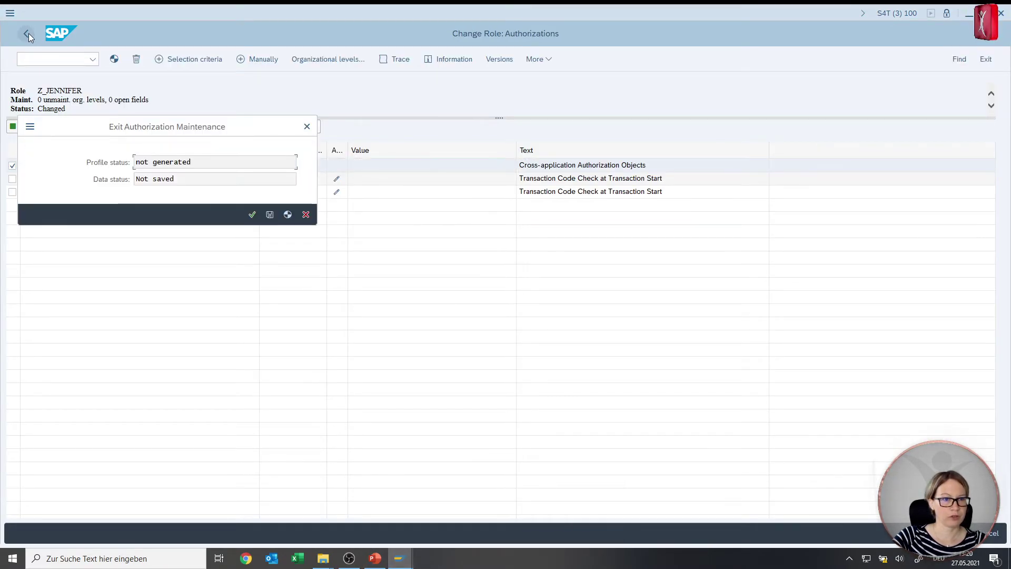
left_click(259, 217)
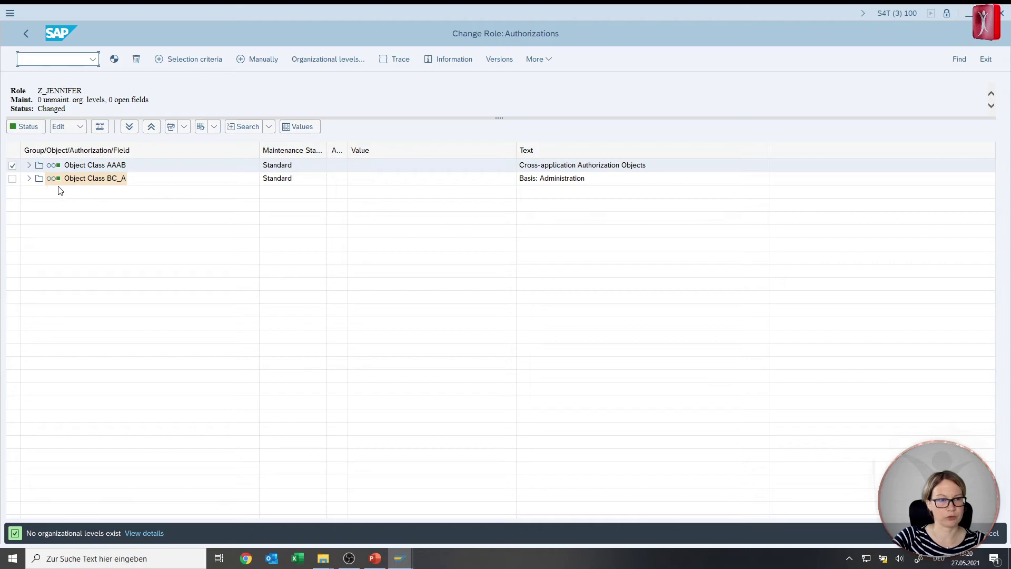
left_click(29, 179)
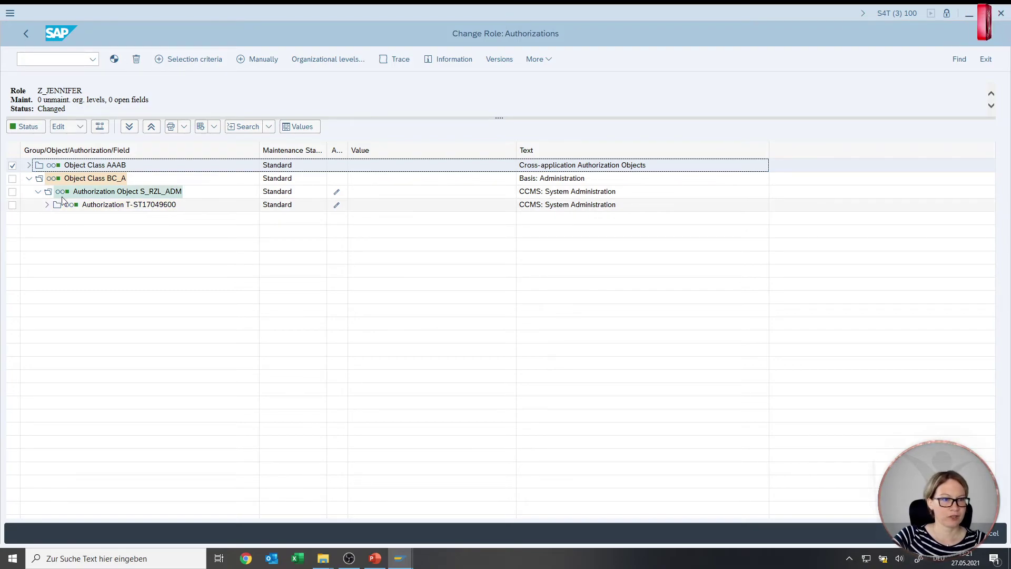
Check the where-used list of authorization object S_RZL_ADM in the role and close it.
left_click(83, 196)
right_click(83, 196)
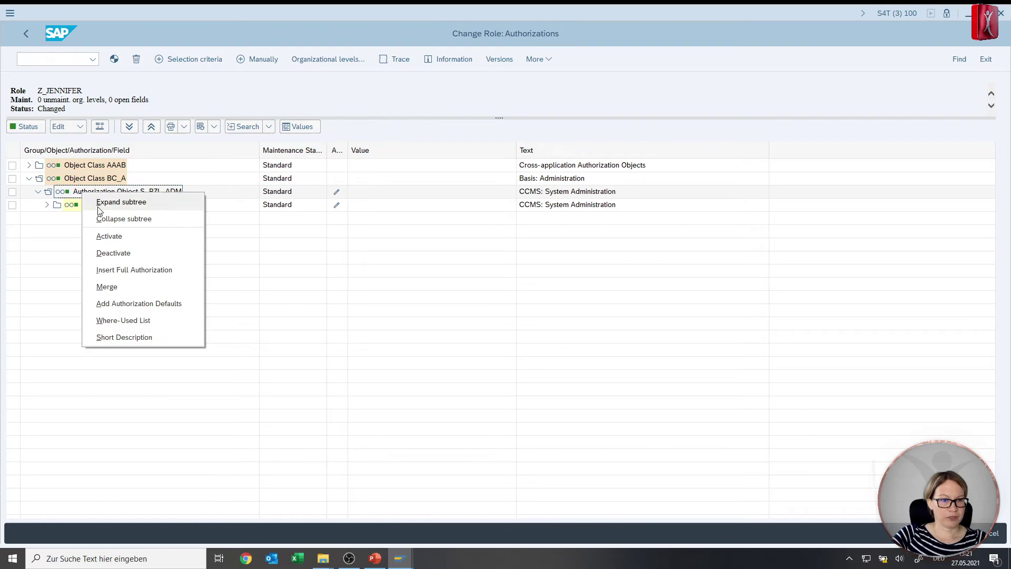
left_click(125, 320)
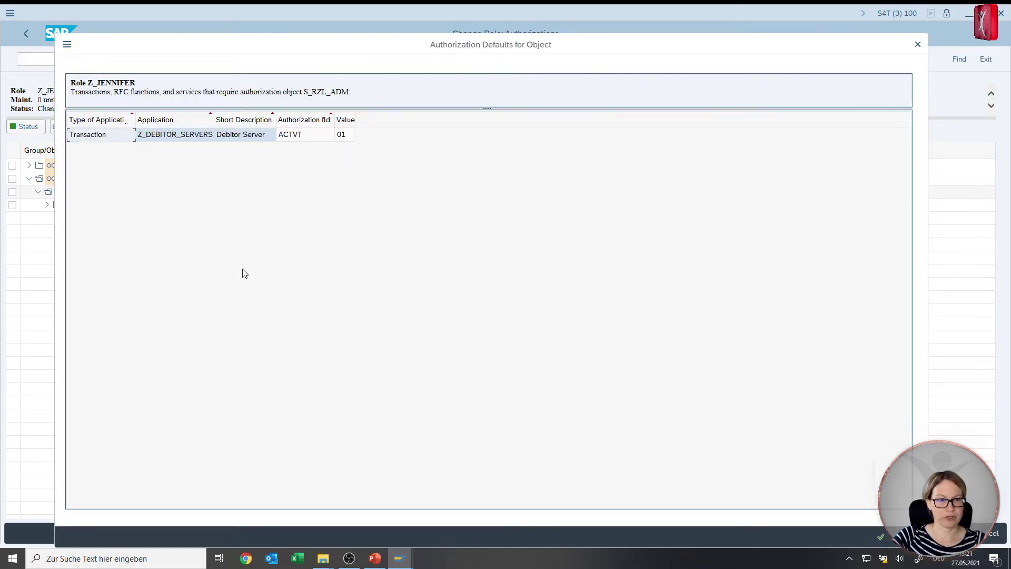
left_click_drag(237, 45, 288, 47)
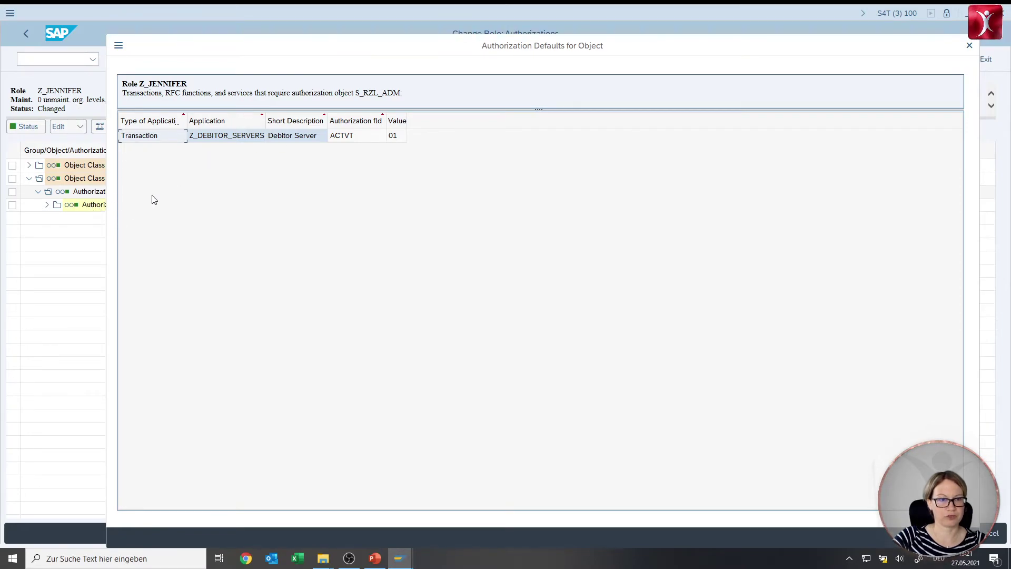
left_click(204, 138)
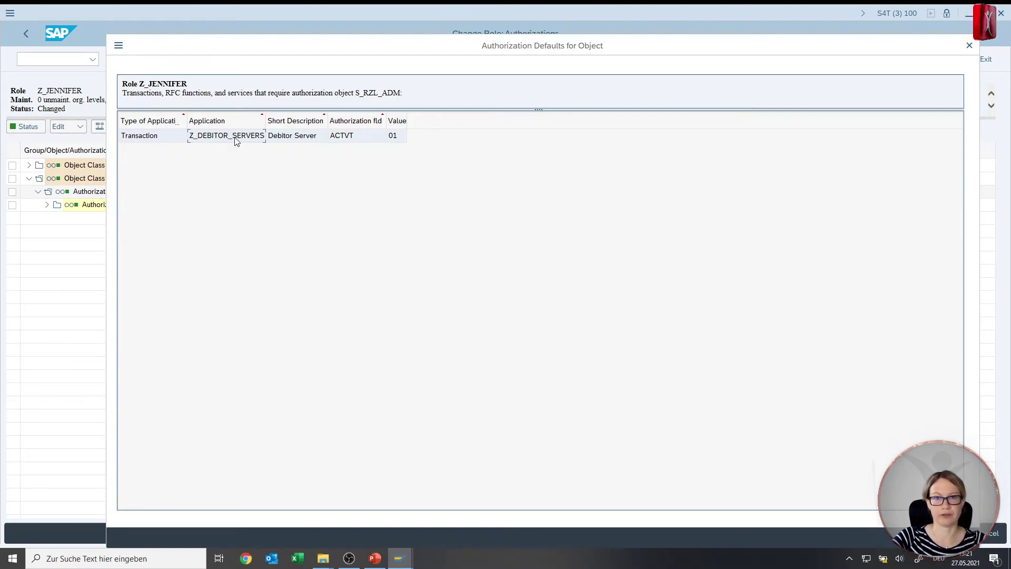
left_click(970, 46)
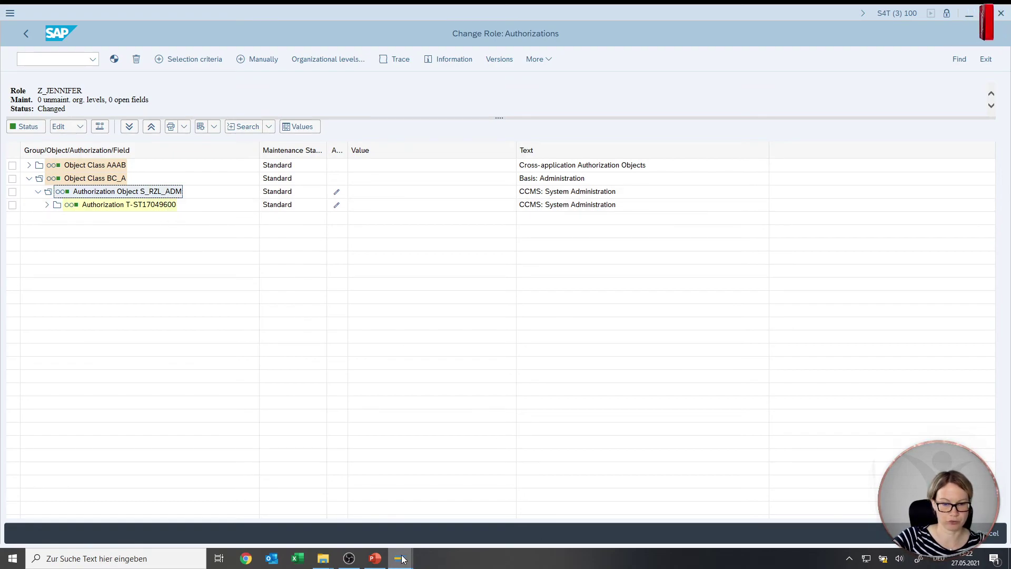
Look again at the ABAP Alchemist results for Z_DEBITOR_SERVERS and return to the role's authorizations.
mouse_move(400, 562)
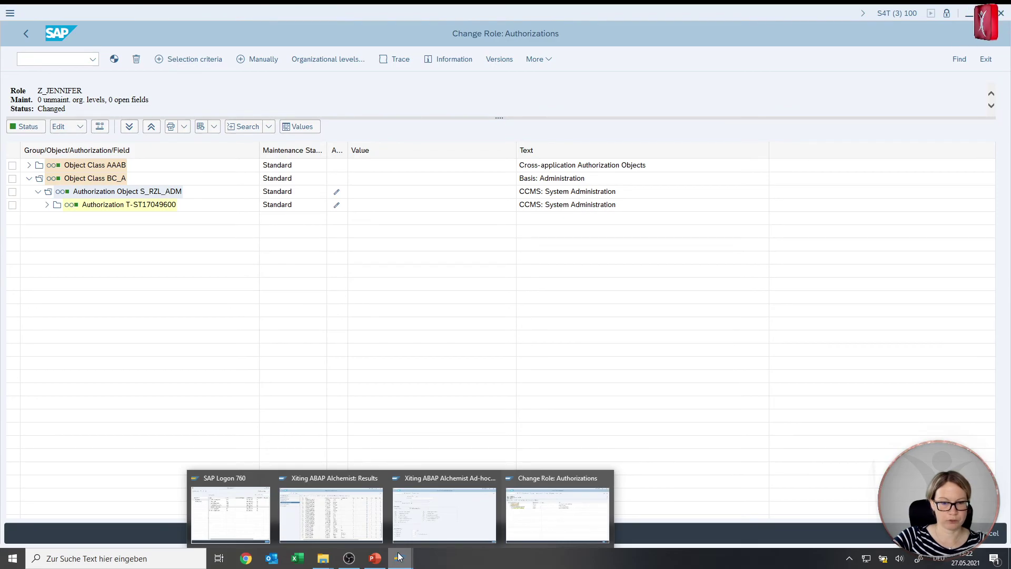
left_click(369, 516)
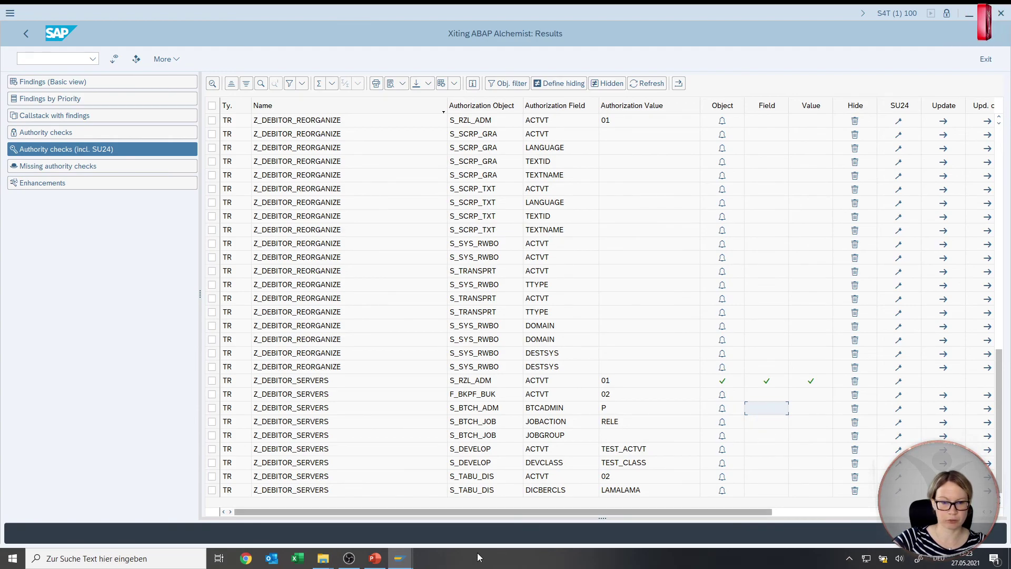
mouse_move(401, 560)
left_click(558, 516)
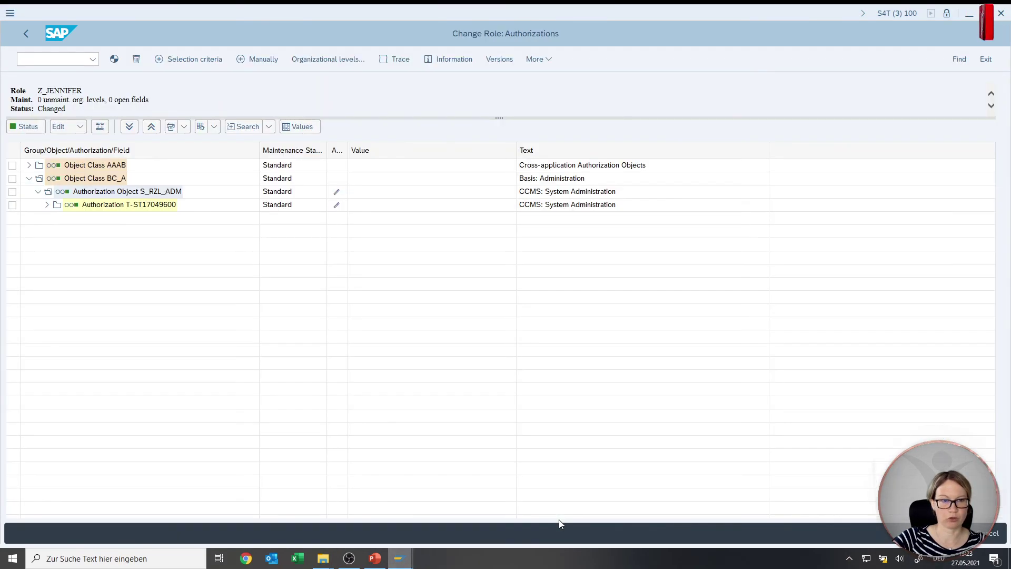